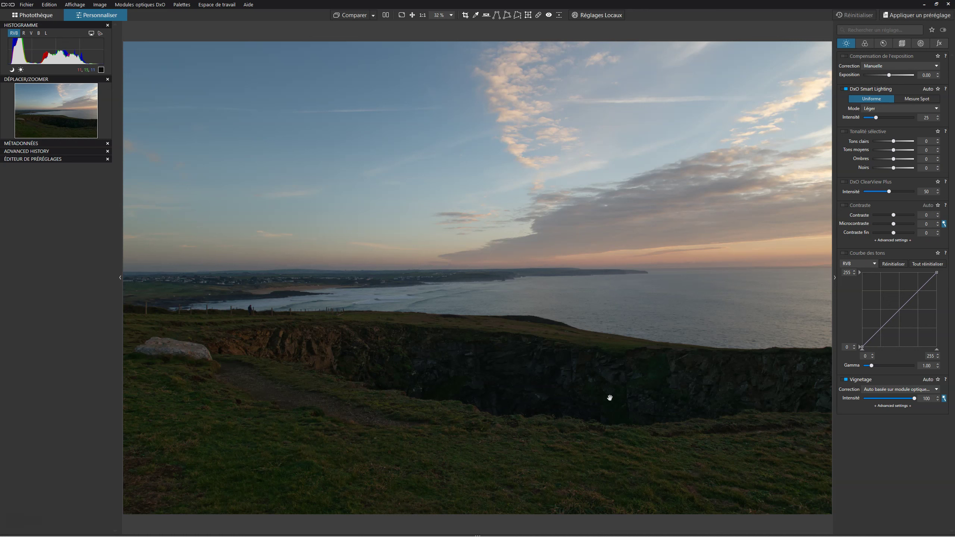
Enable Tonalité sélective and raise Ombres to 20 to open up the dark cliff and grass
{"action": "left_click", "coordinate": [624, 393]}
{"action": "left_click_drag", "start_coordinate": [624, 393], "coordinate": [615, 393]}
{"action": "left_click", "coordinate": [715, 349]}
{"action": "left_click_drag", "start_coordinate": [893, 159], "coordinate": [897, 158]}
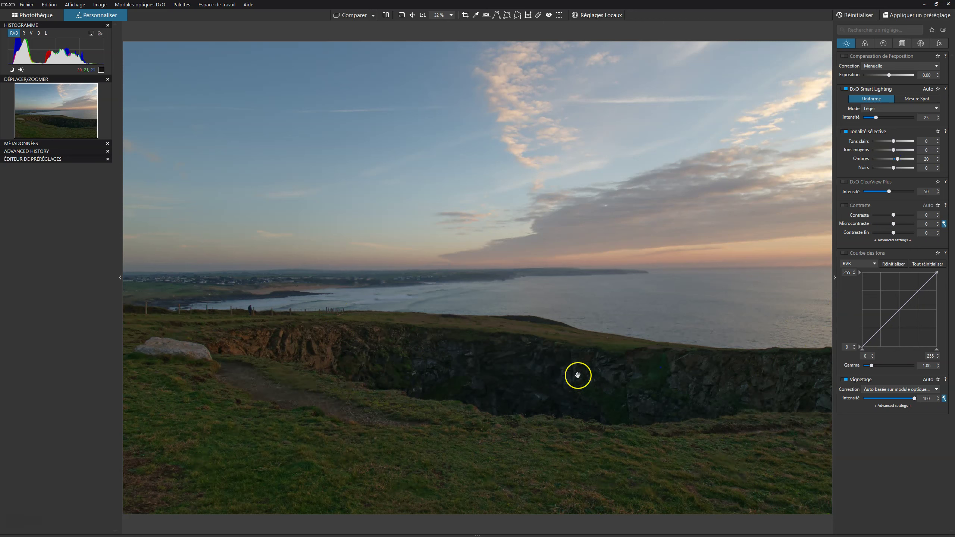
Compare against the unedited original and reset Ombres to 0
{"action": "left_click", "coordinate": [357, 16]}
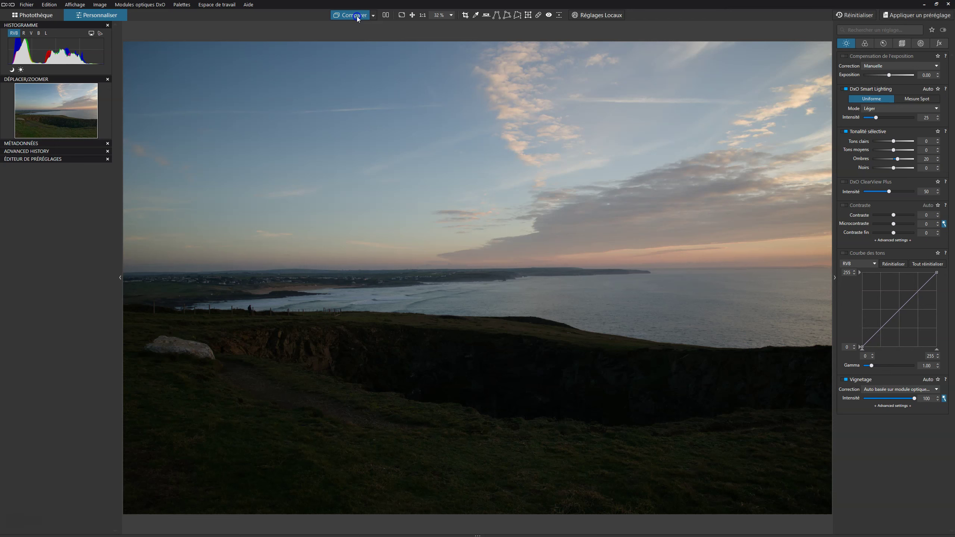
{"action": "left_click", "coordinate": [357, 16]}
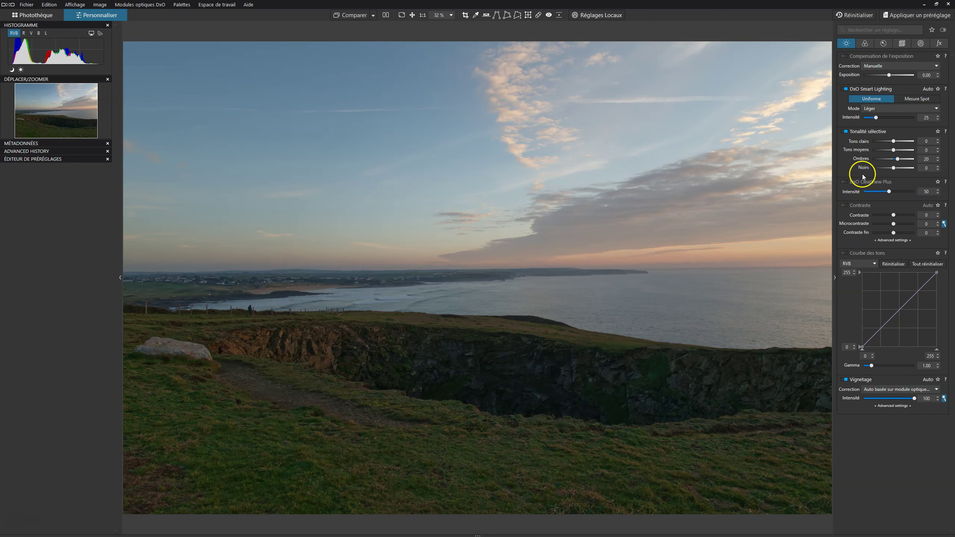
{"action": "left_click", "coordinate": [897, 160]}
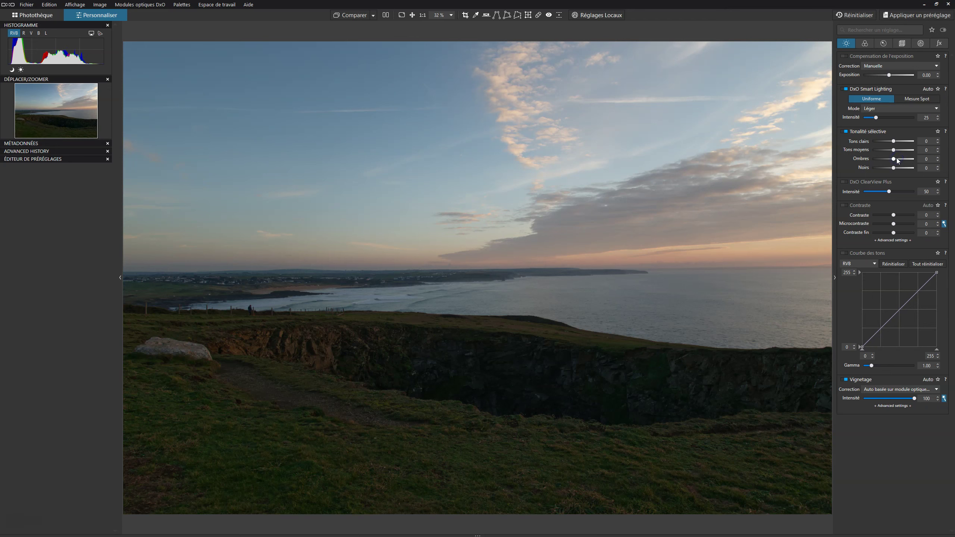
Switch on DxO Smart Lighting and raise its Intensité to 67
{"action": "left_click", "coordinate": [846, 90]}
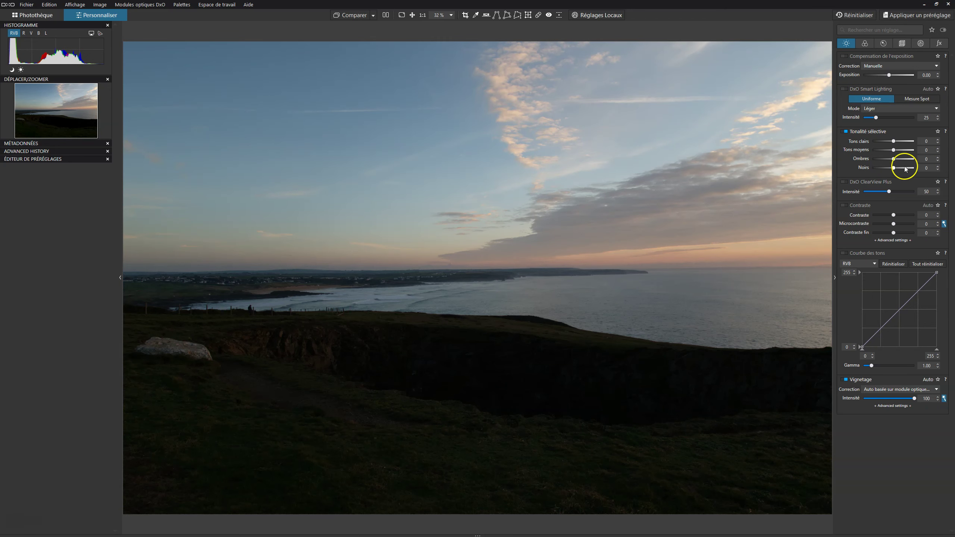
{"action": "left_click_drag", "start_coordinate": [894, 159], "coordinate": [904, 160]}
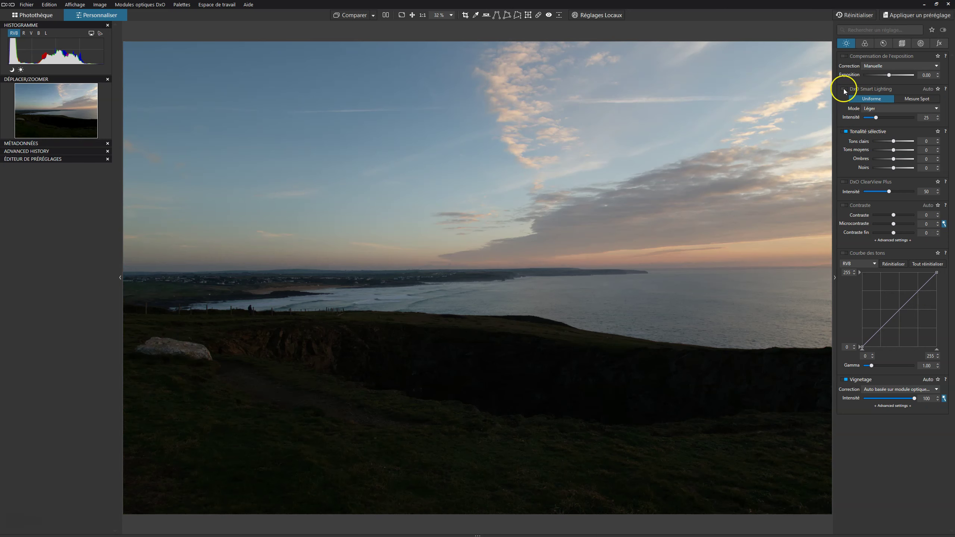
{"action": "left_click", "coordinate": [844, 89]}
{"action": "left_click_drag", "start_coordinate": [876, 117], "coordinate": [898, 118]}
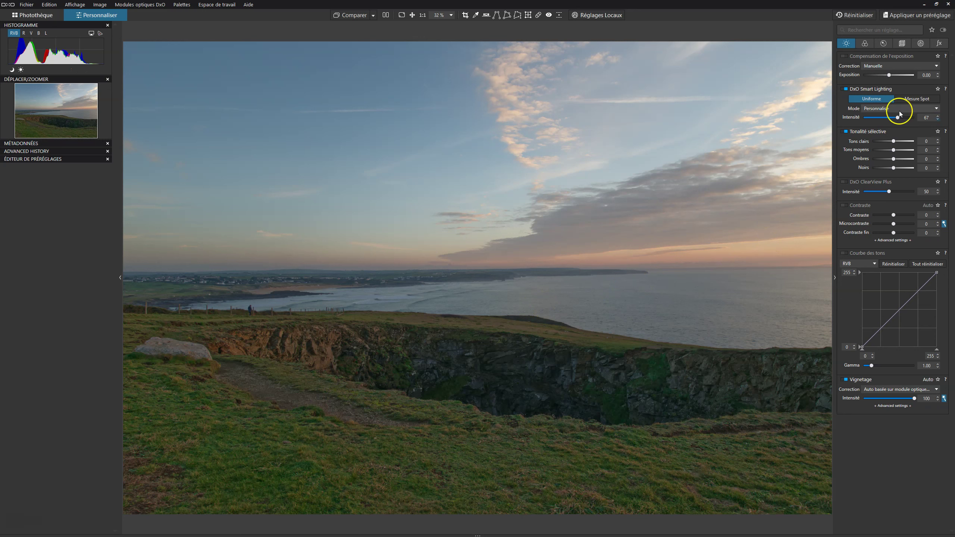
Reset Smart Lighting Intensité to 25 and switch DxO Smart Lighting off
{"action": "left_click_drag", "start_coordinate": [894, 119], "coordinate": [897, 117]}
{"action": "double_click", "coordinate": [898, 118]}
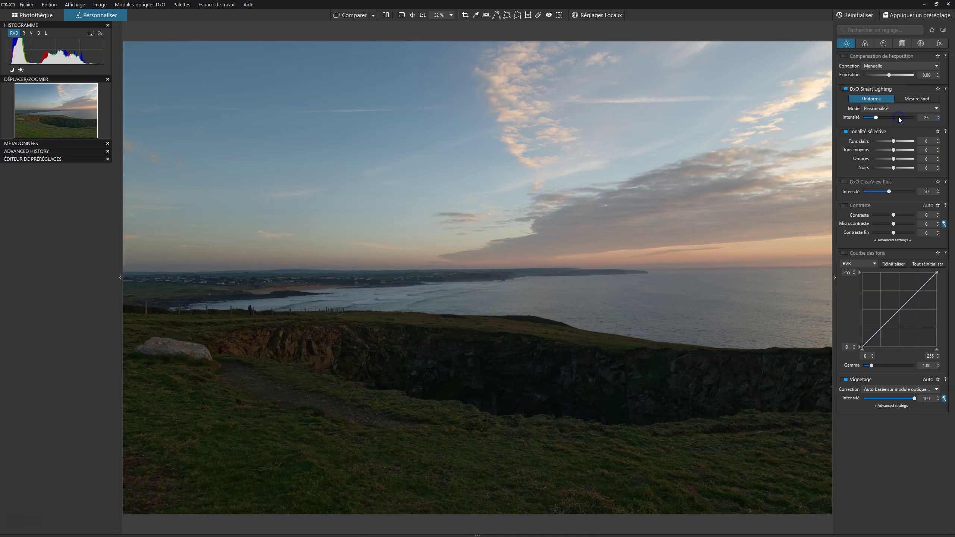
{"action": "left_click", "coordinate": [844, 89]}
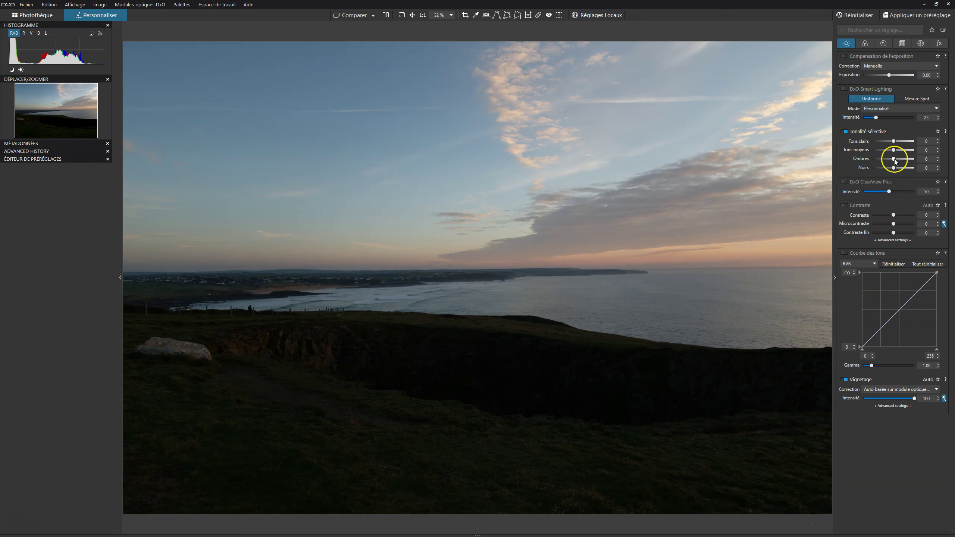
Lift Tonalité sélective Ombres to 64 to brighten the dark foreground
{"action": "left_click_drag", "start_coordinate": [893, 159], "coordinate": [905, 159]}
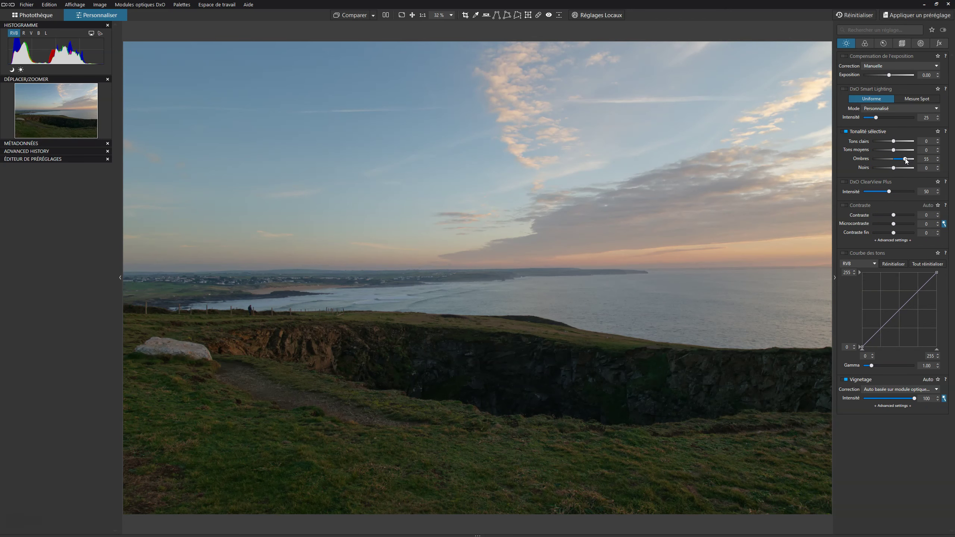
{"action": "left_click_drag", "start_coordinate": [905, 160], "coordinate": [912, 160]}
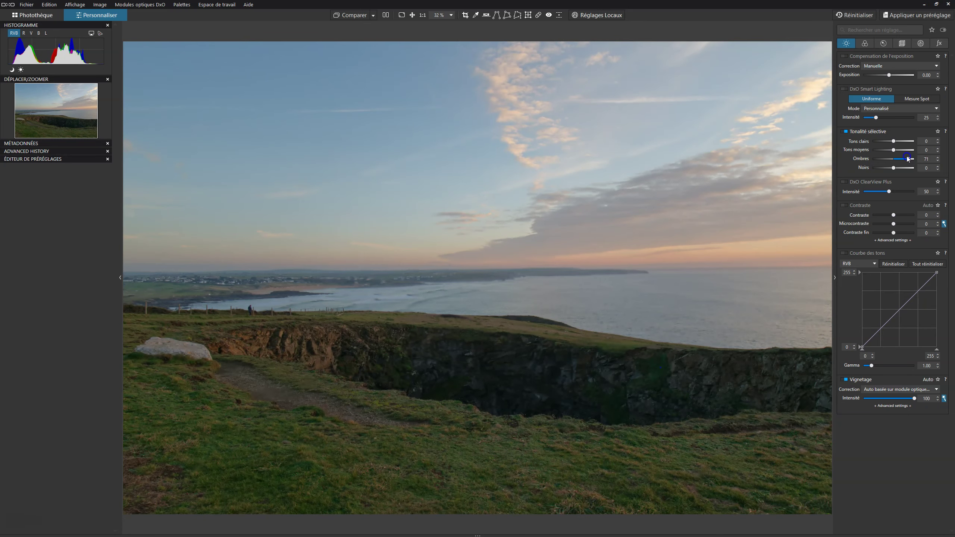
{"action": "left_click_drag", "start_coordinate": [909, 160], "coordinate": [907, 158]}
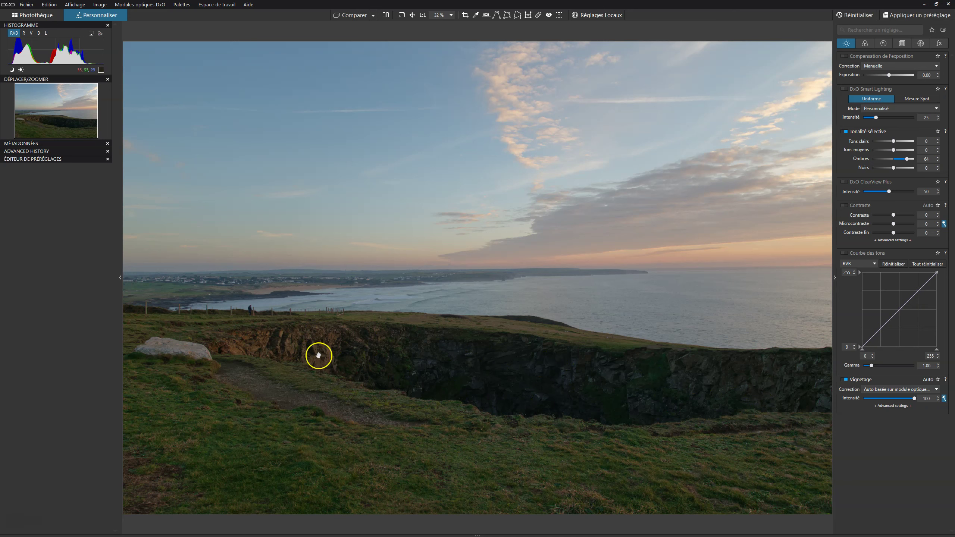
{"action": "left_click", "coordinate": [251, 313]}
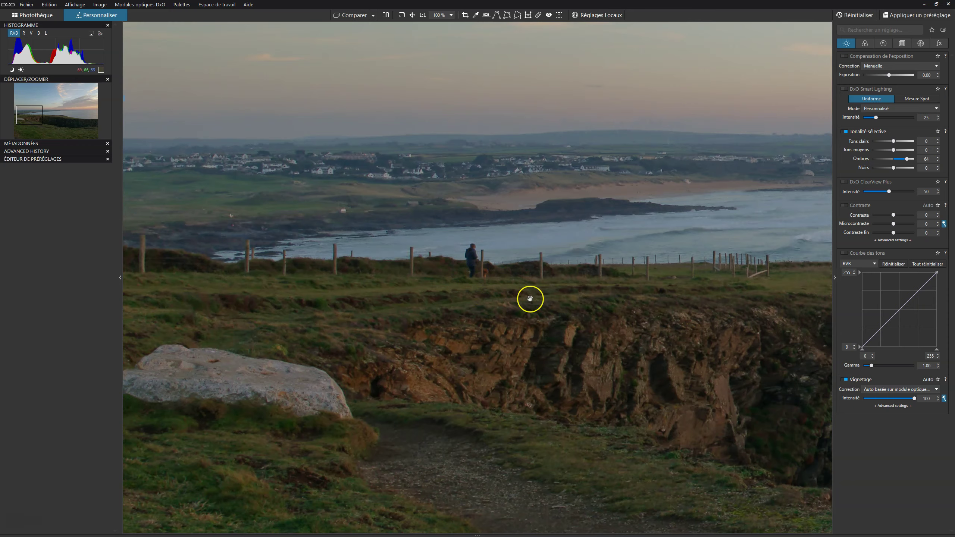
{"action": "mouse_move", "coordinate": [629, 342]}
{"action": "left_mouse_down"}
{"action": "mouse_move", "coordinate": [475, 279]}
{"action": "mouse_move", "coordinate": [591, 305]}
{"action": "left_mouse_up"}
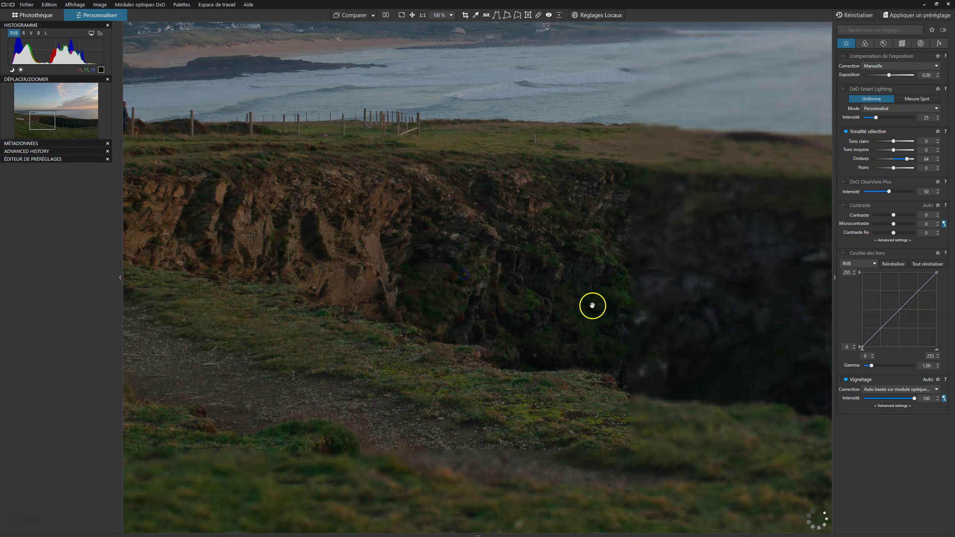
{"action": "left_click", "coordinate": [591, 305]}
{"action": "left_click", "coordinate": [550, 366]}
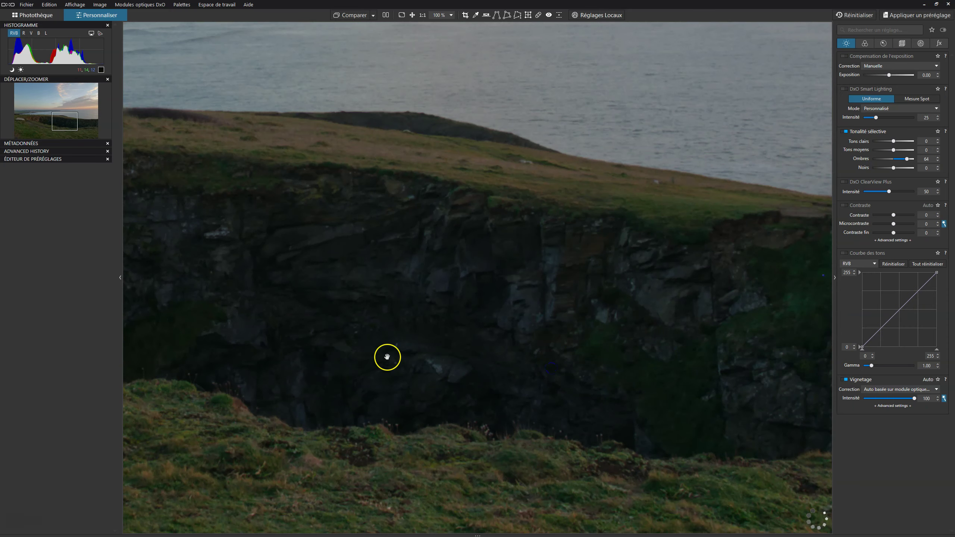
{"action": "double_click", "coordinate": [425, 324]}
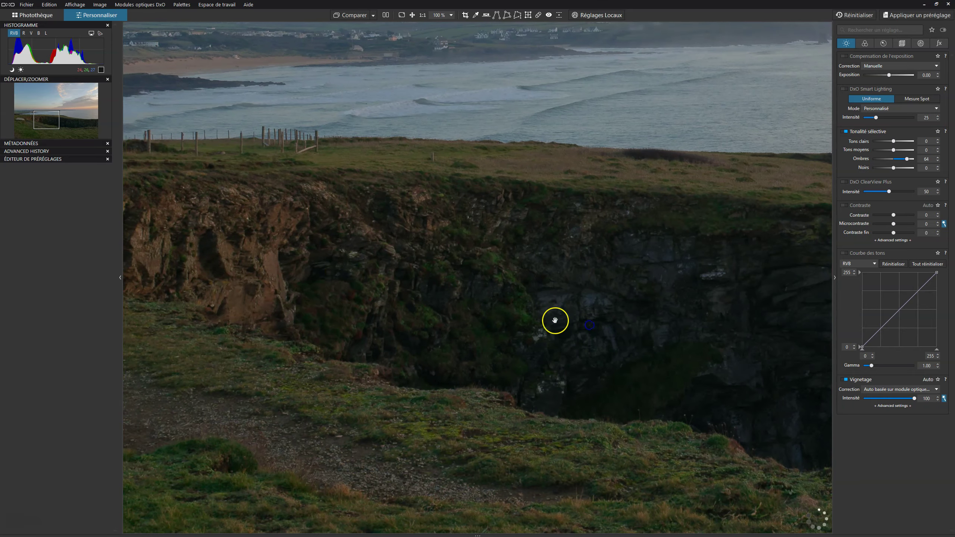
{"action": "double_click", "coordinate": [555, 321]}
{"action": "double_click", "coordinate": [473, 284]}
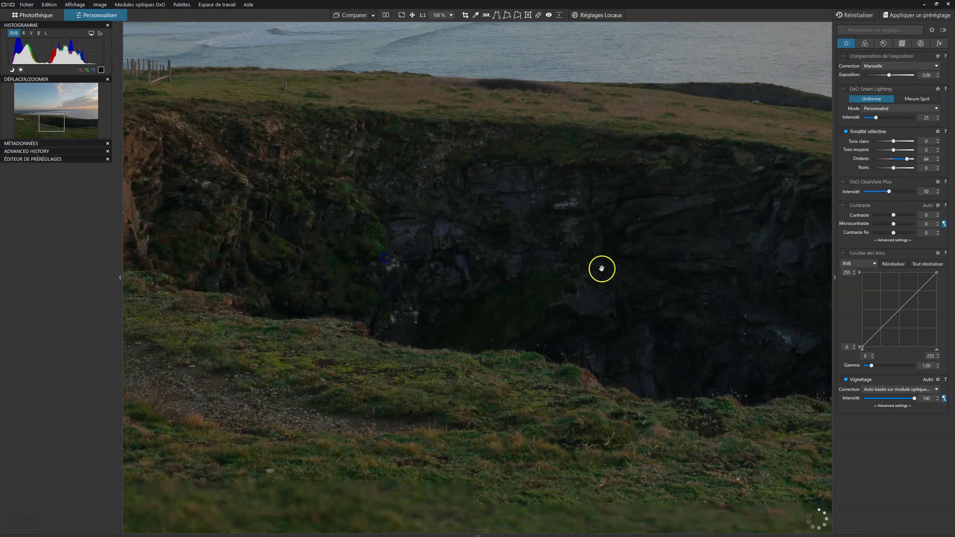
{"action": "left_click_drag", "start_coordinate": [602, 269], "coordinate": [432, 298]}
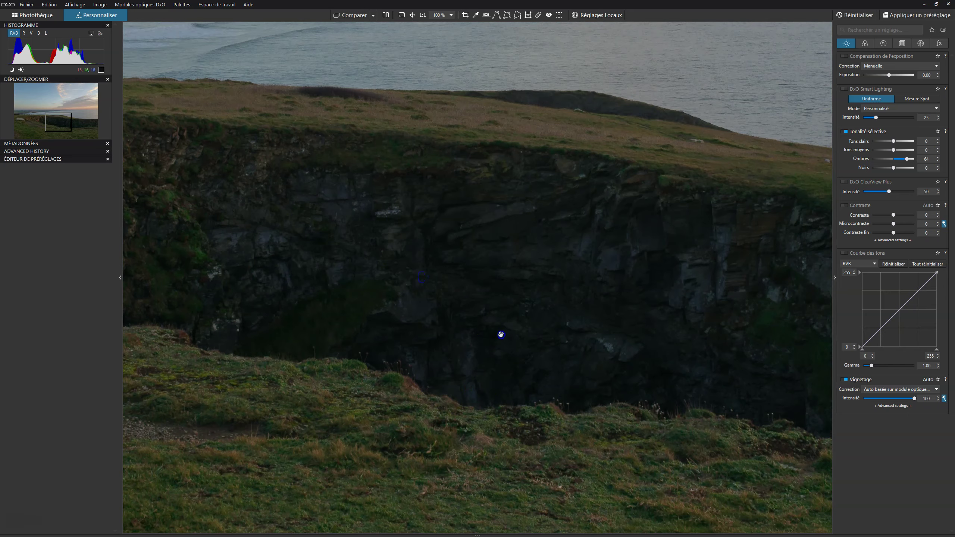
{"action": "double_click", "coordinate": [501, 334]}
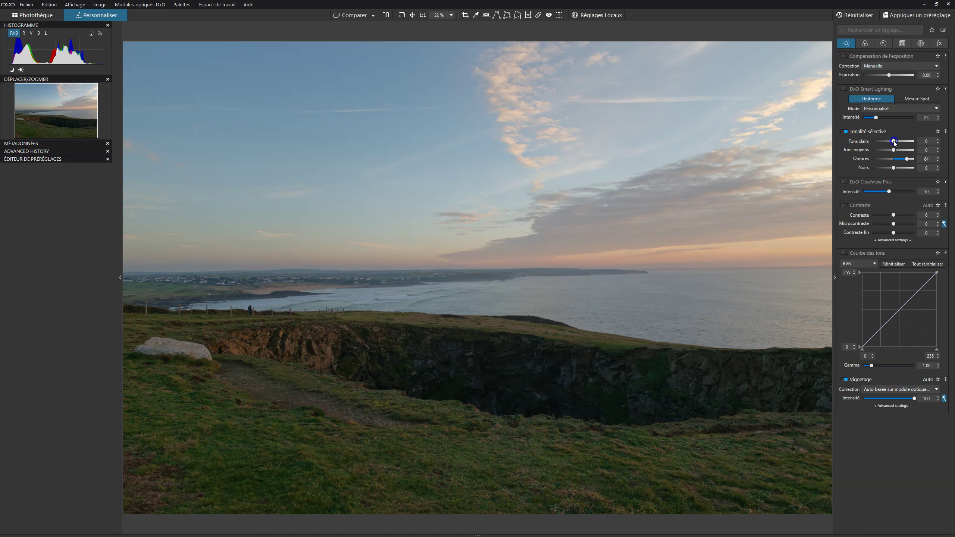
Darken Tons clairs to -38, toggling Tonalité sélective off and on to compare
{"action": "left_click_drag", "start_coordinate": [893, 141], "coordinate": [885, 140]}
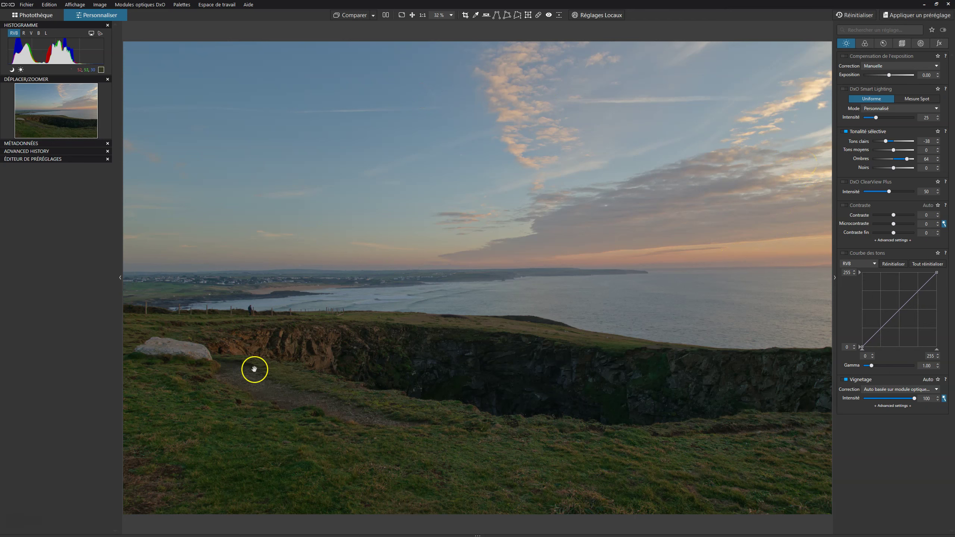
{"action": "left_click", "coordinate": [844, 132]}
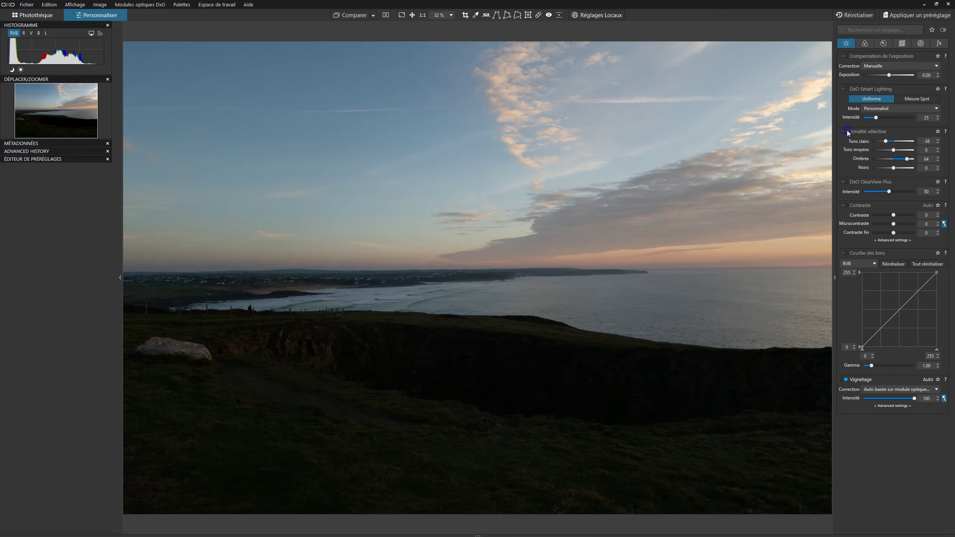
{"action": "left_click", "coordinate": [846, 132]}
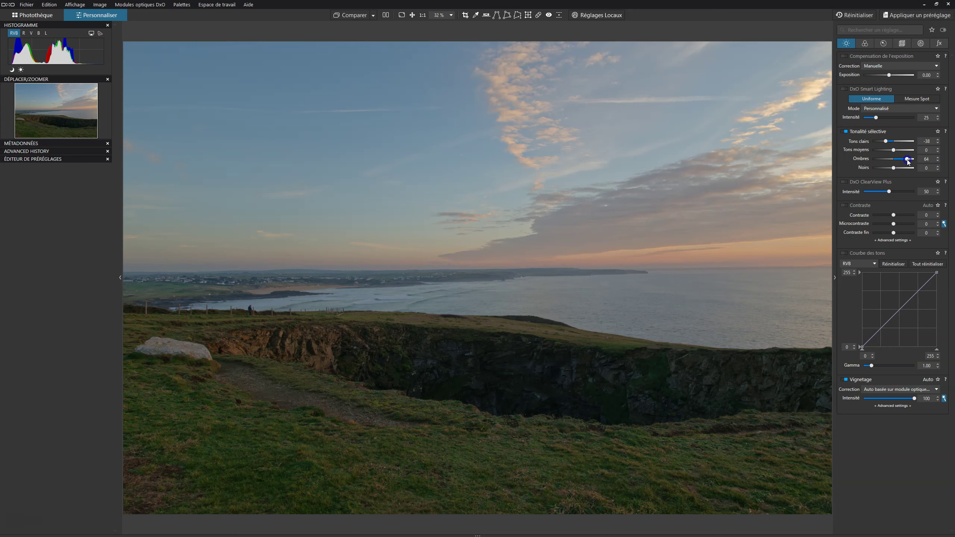
Set Tons moyens to -14 and bring Ombres back up to 64
{"action": "left_click_drag", "start_coordinate": [907, 160], "coordinate": [903, 159]}
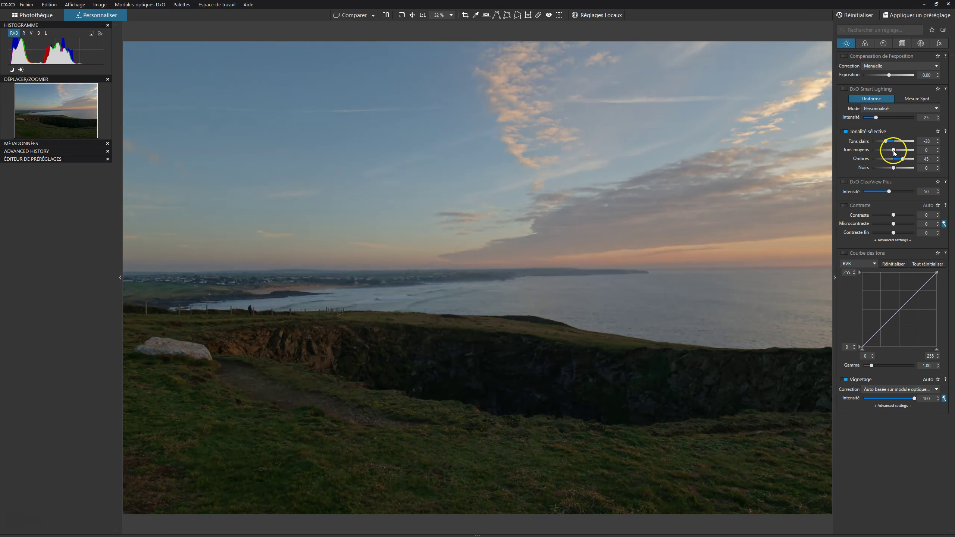
{"action": "left_click_drag", "start_coordinate": [893, 150], "coordinate": [896, 155]}
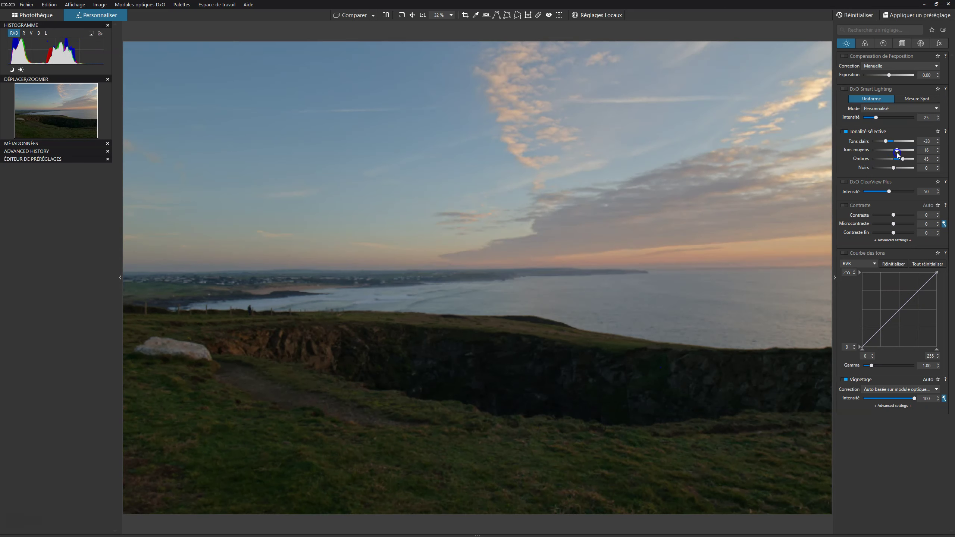
{"action": "left_click_drag", "start_coordinate": [895, 154], "coordinate": [906, 160]}
{"action": "left_click", "coordinate": [903, 159]}
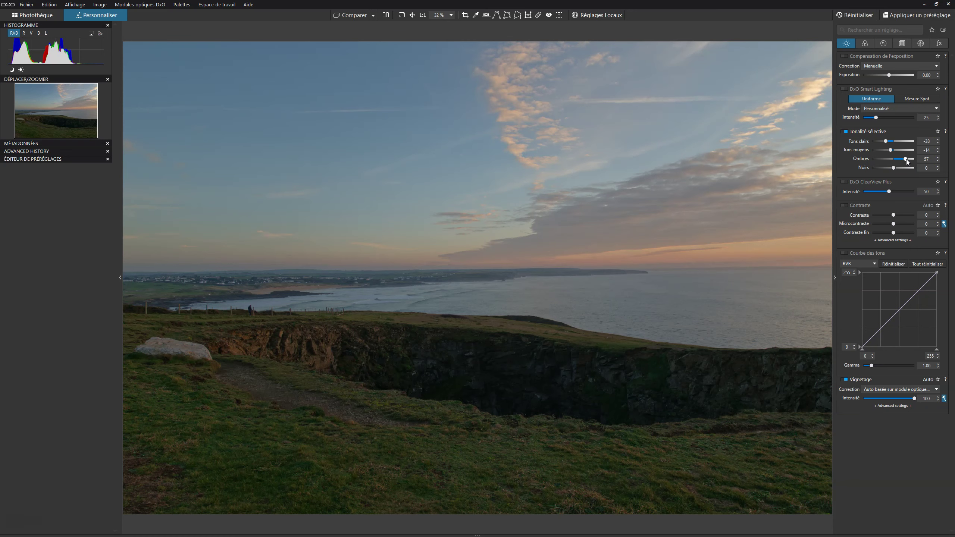
{"action": "left_click_drag", "start_coordinate": [907, 161], "coordinate": [907, 159]}
{"action": "left_click_drag", "start_coordinate": [833, 224], "coordinate": [800, 248]}
{"action": "left_click_drag", "start_coordinate": [808, 249], "coordinate": [822, 260]}
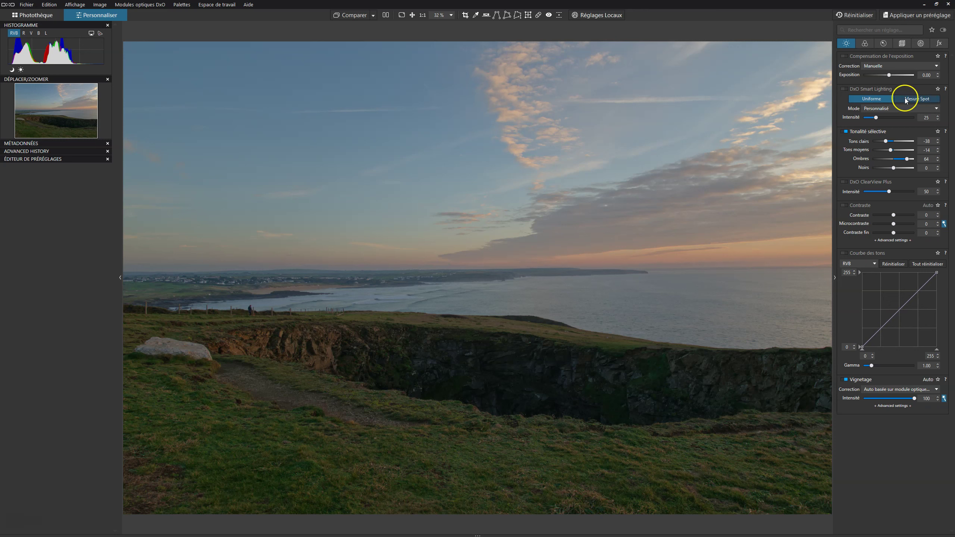
Enable DxO ClearView Plus and lower its Intensité from 50 to 20
{"action": "left_click", "coordinate": [919, 97]}
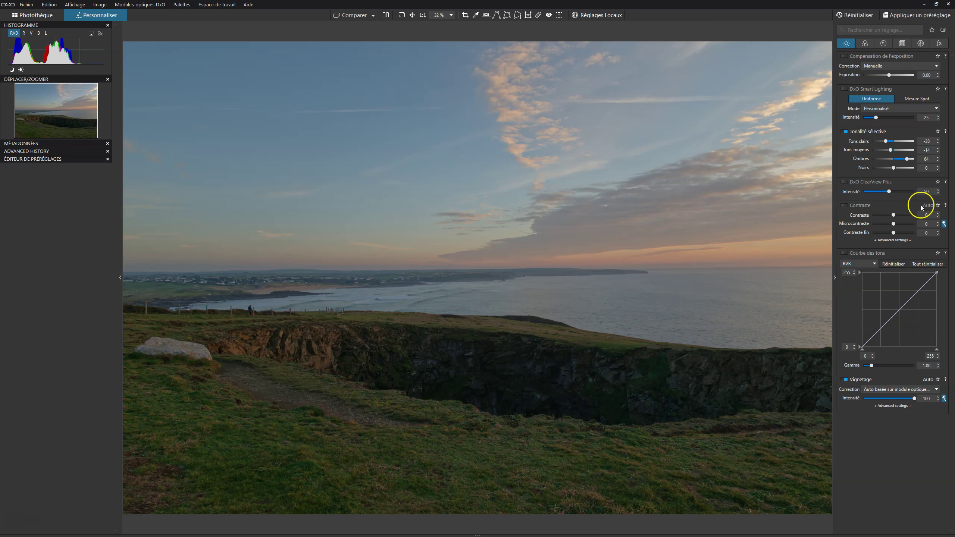
{"action": "left_click", "coordinate": [845, 182]}
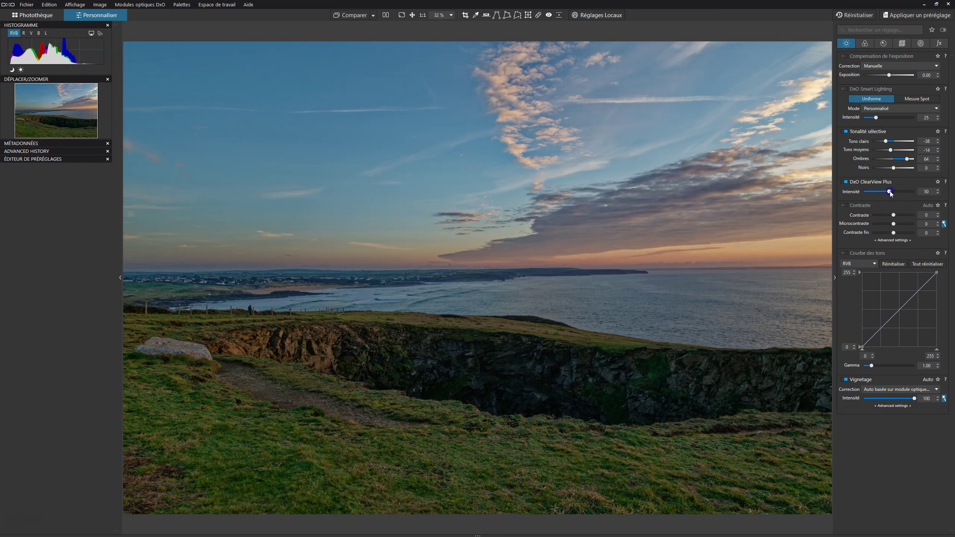
{"action": "mouse_move", "coordinate": [889, 192]}
{"action": "left_mouse_down"}
{"action": "mouse_move", "coordinate": [863, 192]}
{"action": "mouse_move", "coordinate": [873, 192]}
{"action": "left_mouse_up"}
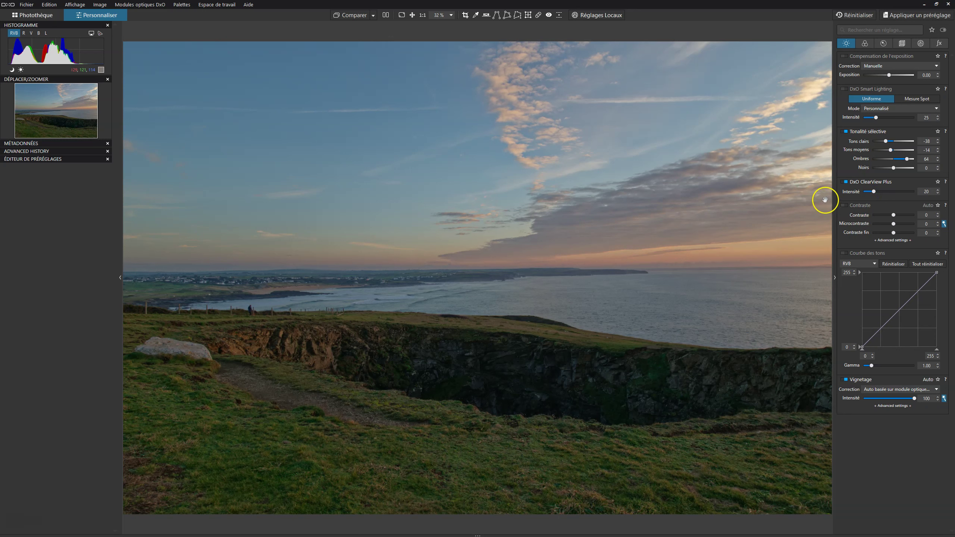
Compare with and without ClearView Plus, then set Ombres to 52 and Tons clairs to -20
{"action": "left_click", "coordinate": [845, 183]}
{"action": "left_click", "coordinate": [846, 183]}
{"action": "left_click", "coordinate": [846, 183]}
{"action": "left_click", "coordinate": [845, 183]}
{"action": "left_click_drag", "start_coordinate": [907, 158], "coordinate": [904, 160]}
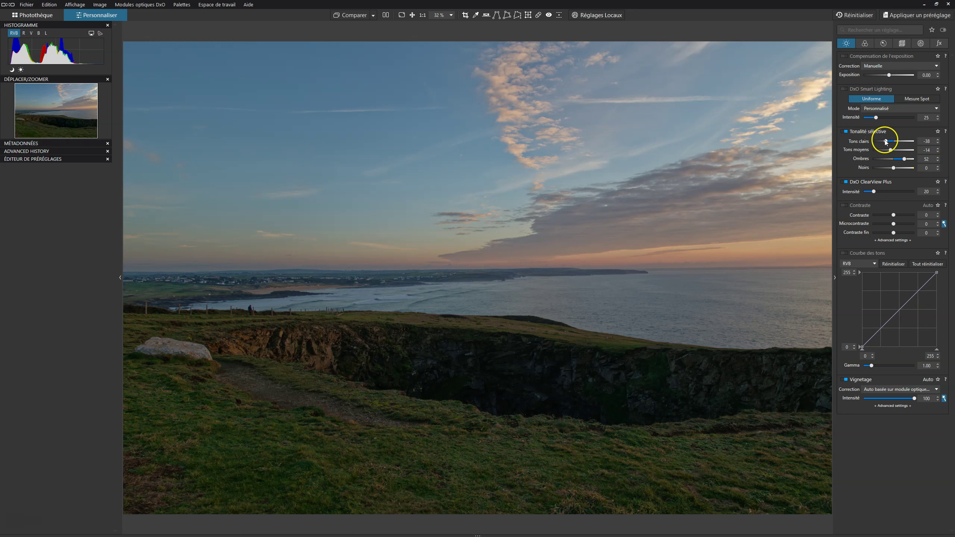
{"action": "left_click_drag", "start_coordinate": [884, 142], "coordinate": [889, 142]}
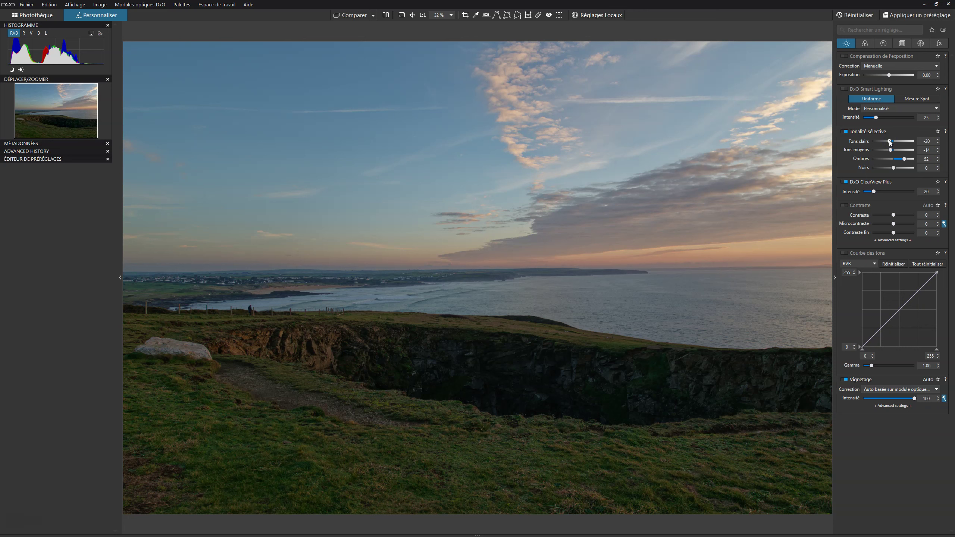
Toggle ClearView Plus and Tonalité sélective repeatedly to compare, leaving both enabled
{"action": "left_click", "coordinate": [845, 131]}
{"action": "left_click", "coordinate": [845, 182]}
{"action": "left_click", "coordinate": [845, 182]}
{"action": "left_click", "coordinate": [845, 182]}
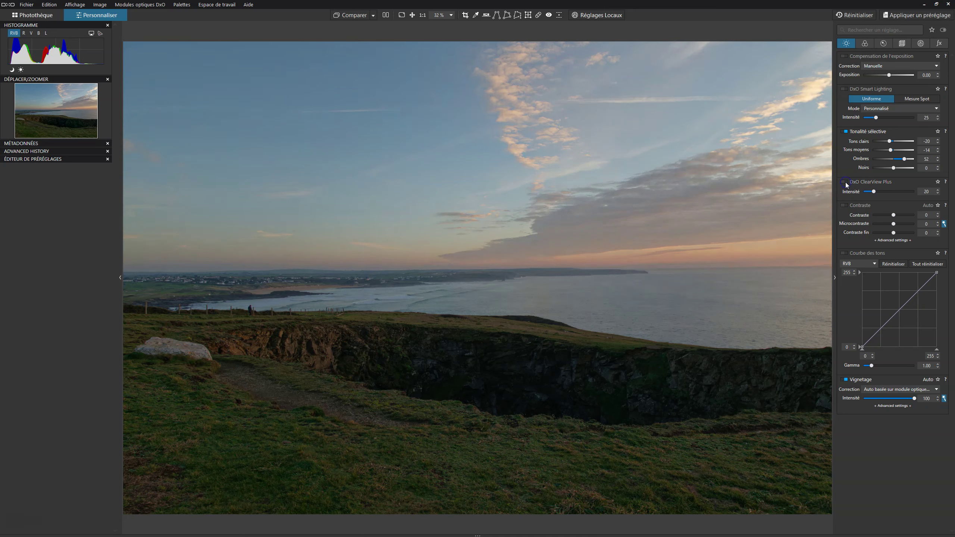
{"action": "left_click", "coordinate": [845, 182]}
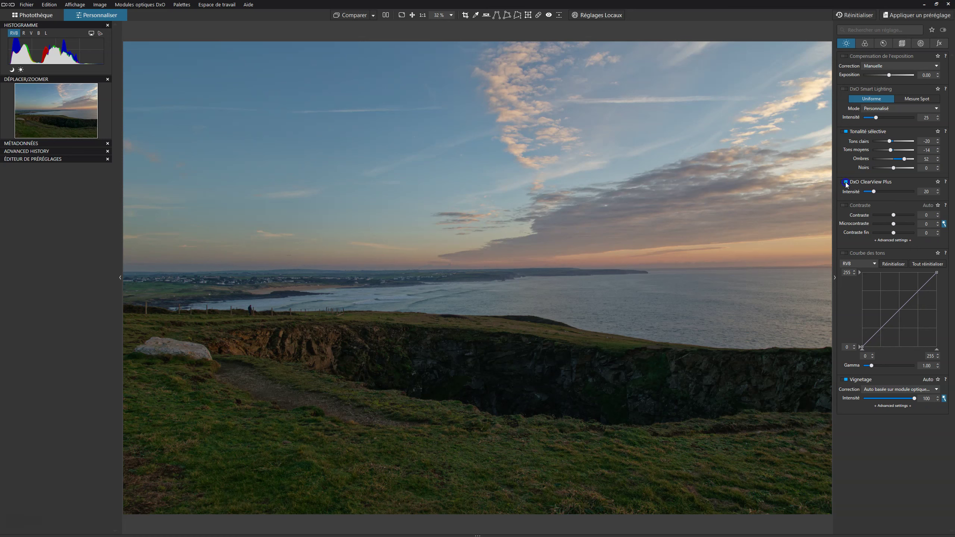
{"action": "left_click", "coordinate": [845, 182]}
{"action": "left_click", "coordinate": [846, 182]}
{"action": "left_click", "coordinate": [845, 182]}
{"action": "left_click", "coordinate": [846, 182]}
{"action": "left_click", "coordinate": [846, 132]}
{"action": "left_click", "coordinate": [846, 131]}
Check colour values of sea, cliffs and sky, then warm RAW white balance Température to 7631
{"action": "left_click", "coordinate": [680, 296]}
{"action": "left_click_drag", "start_coordinate": [326, 358], "coordinate": [435, 212]}
{"action": "left_click", "coordinate": [864, 44]}
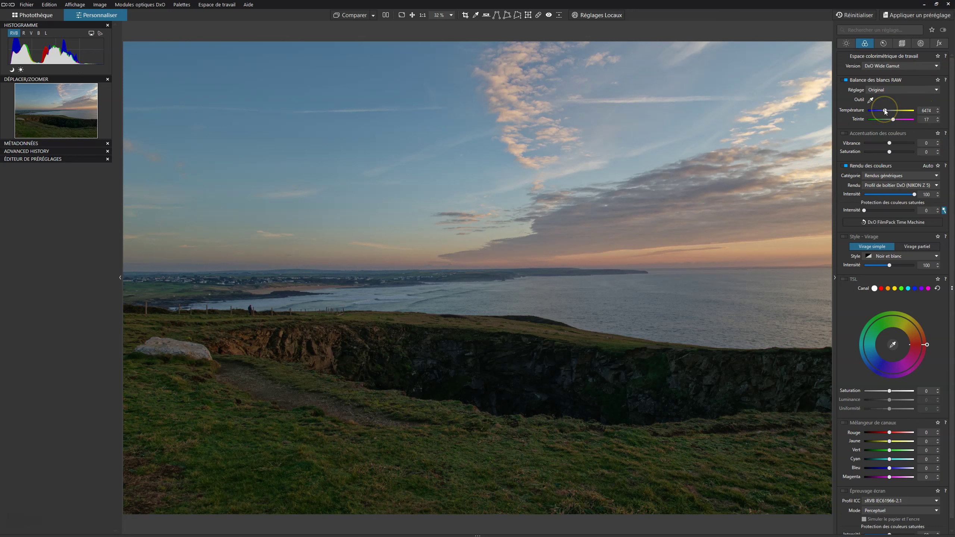
{"action": "left_click_drag", "start_coordinate": [886, 112], "coordinate": [888, 113]}
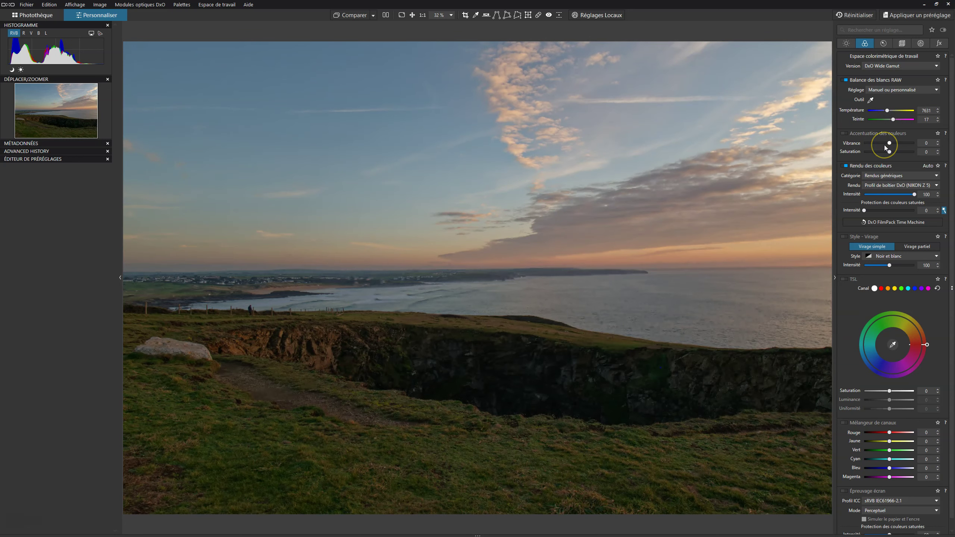
{"action": "left_click", "coordinate": [846, 80]}
{"action": "left_click", "coordinate": [846, 81]}
Compare the warmed result against the unedited original with Comparer
{"action": "left_click", "coordinate": [343, 16]}
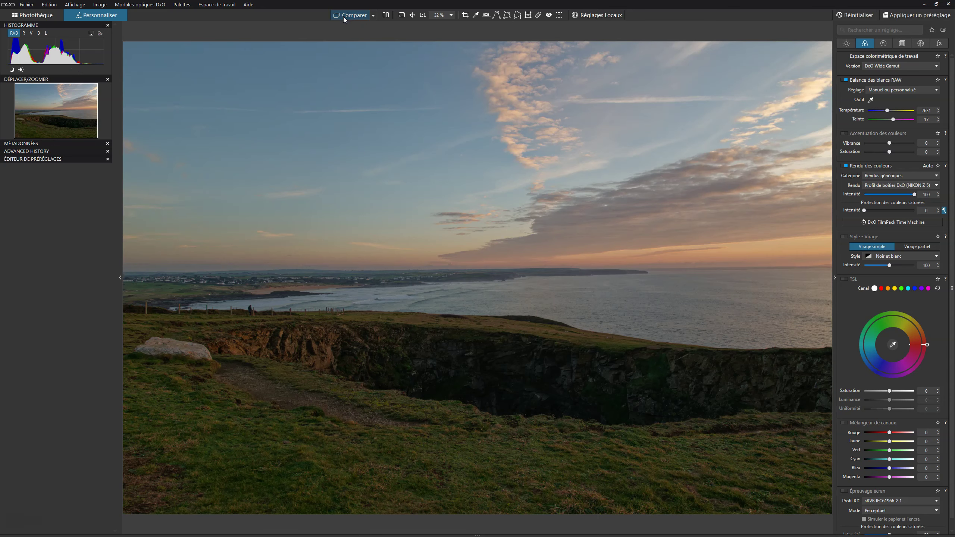
{"action": "left_click", "coordinate": [343, 17]}
{"action": "left_click", "coordinate": [344, 18]}
Enable TSL, target the blue channel shifted toward the sky hue, and set blue Saturation to 42
{"action": "left_click", "coordinate": [846, 279]}
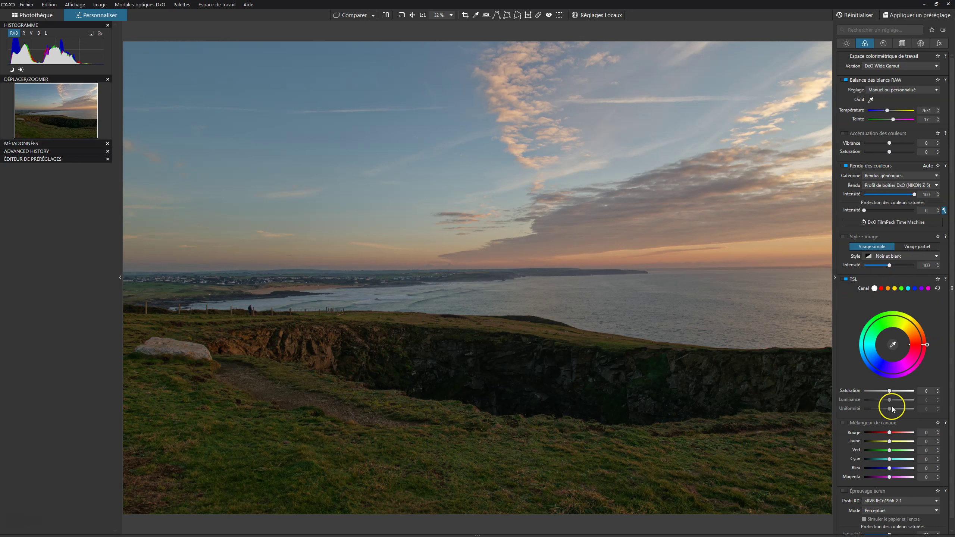
{"action": "left_click", "coordinate": [915, 288]}
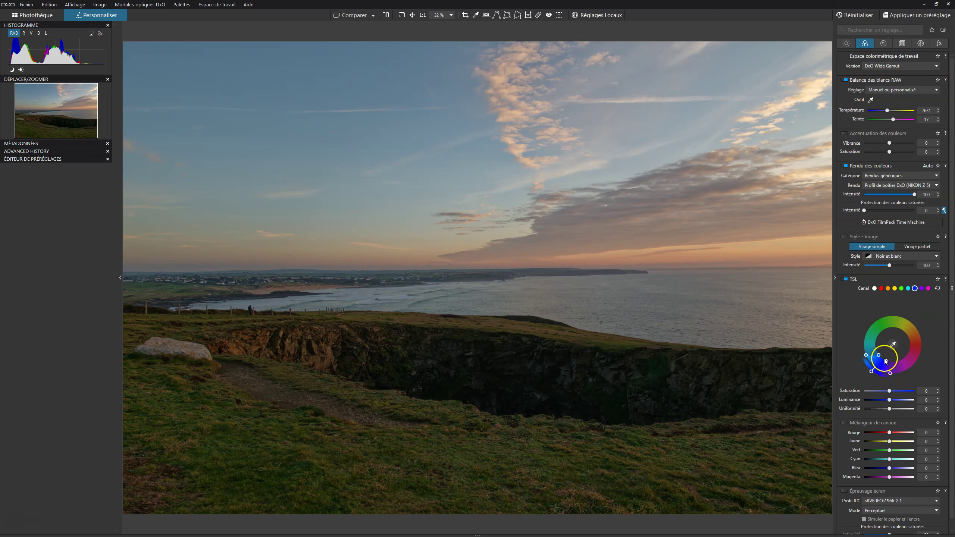
{"action": "left_click_drag", "start_coordinate": [867, 357], "coordinate": [877, 374]}
{"action": "mouse_move", "coordinate": [889, 391]}
{"action": "left_mouse_down"}
{"action": "mouse_move", "coordinate": [905, 392]}
{"action": "mouse_move", "coordinate": [870, 400]}
{"action": "left_mouse_up"}
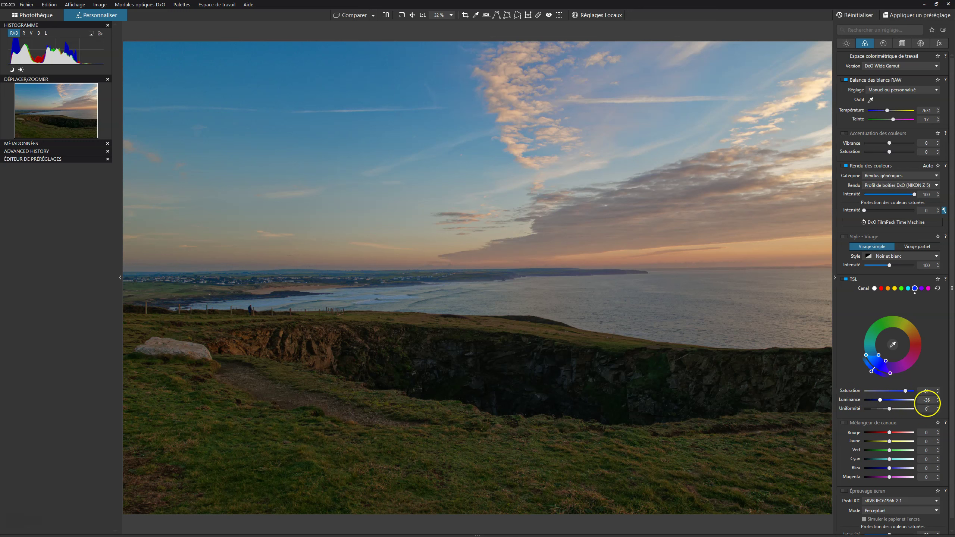
{"action": "left_click_drag", "start_coordinate": [905, 392], "coordinate": [903, 391]}
{"action": "left_click_drag", "start_coordinate": [903, 391], "coordinate": [900, 392]}
Toggle TSL off and on to compare the sky, leaving HSL enabled
{"action": "left_click", "coordinate": [845, 279]}
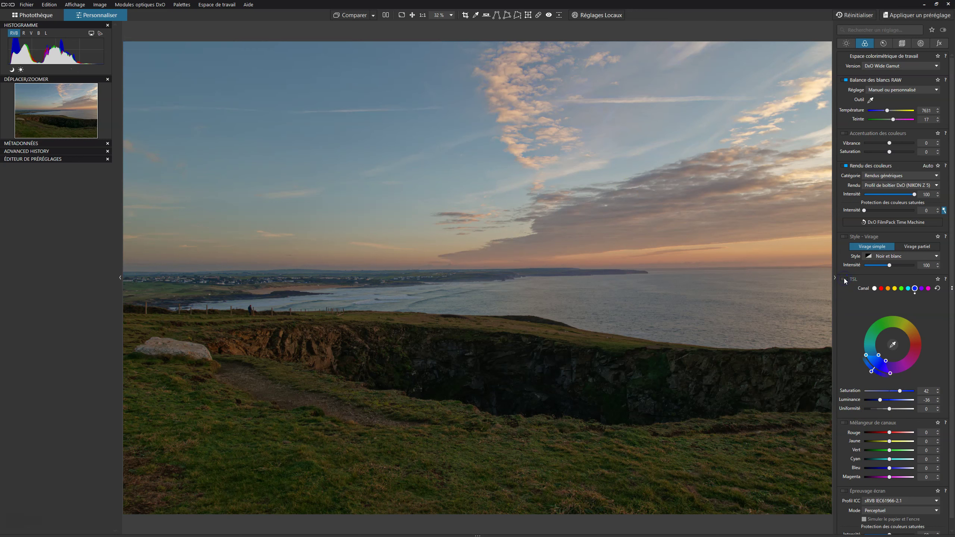
{"action": "left_click", "coordinate": [844, 279]}
{"action": "left_click", "coordinate": [844, 279]}
{"action": "left_click", "coordinate": [845, 279]}
{"action": "left_click", "coordinate": [844, 279]}
{"action": "left_click", "coordinate": [844, 279]}
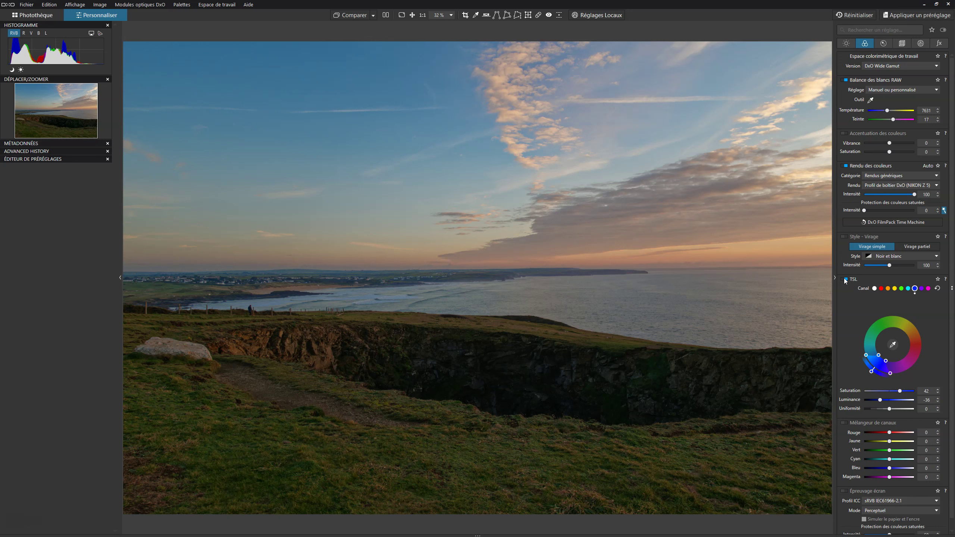
{"action": "left_click", "coordinate": [844, 279]}
Select the green channel, widen its range toward yellow, and toggle TSL to compare
{"action": "left_click", "coordinate": [901, 288]}
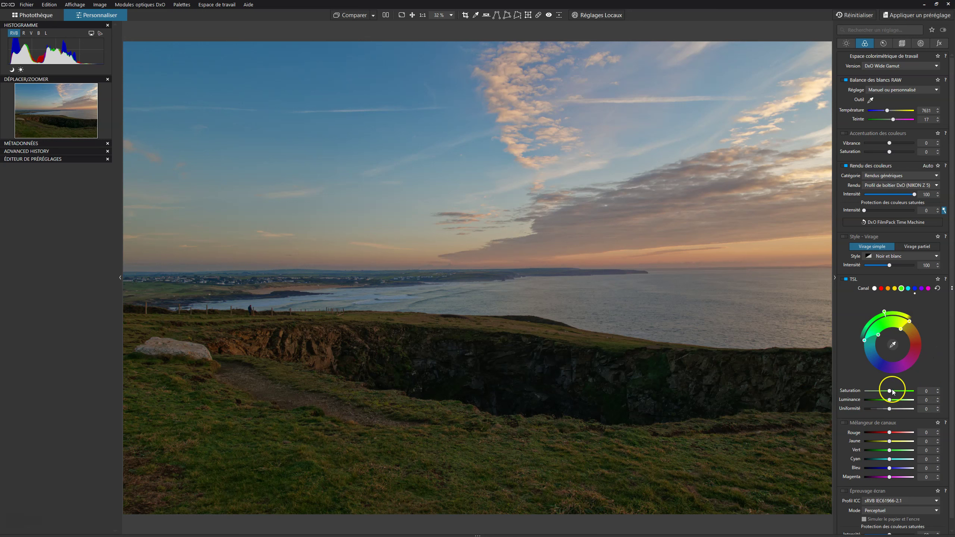
{"action": "left_click_drag", "start_coordinate": [884, 314], "coordinate": [895, 312]}
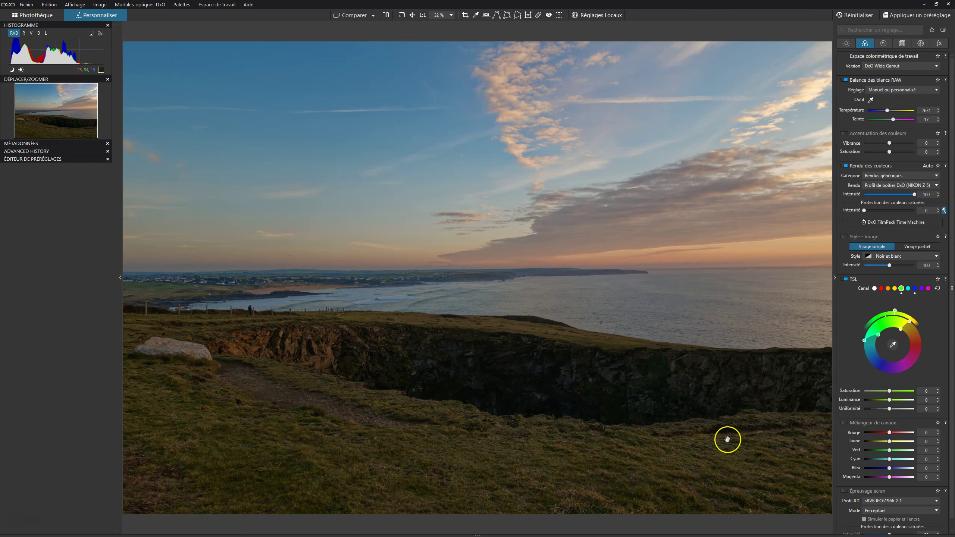
{"action": "left_click", "coordinate": [845, 279]}
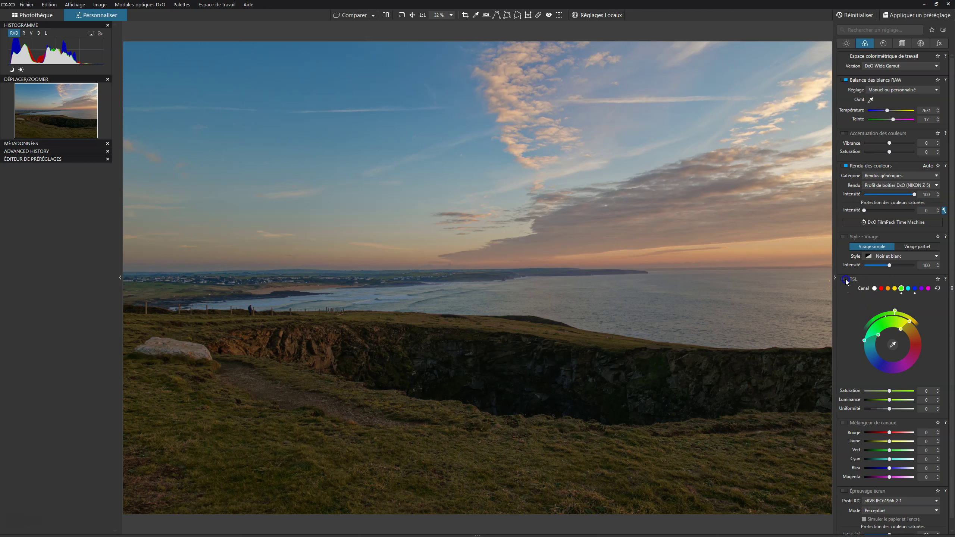
{"action": "left_click", "coordinate": [845, 279]}
{"action": "left_click", "coordinate": [846, 280]}
{"action": "left_click", "coordinate": [845, 279]}
{"action": "left_click", "coordinate": [845, 279]}
{"action": "left_click", "coordinate": [845, 279]}
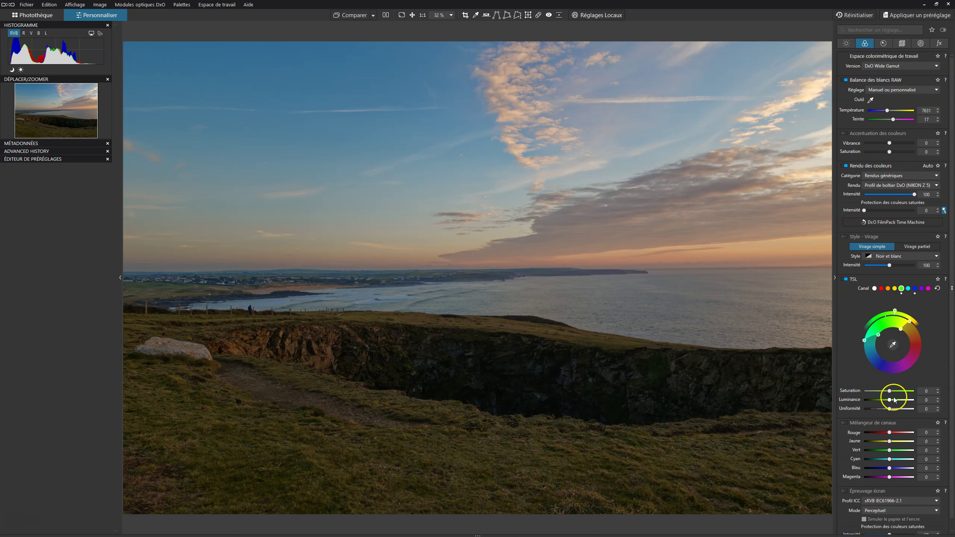
Set green Luminance to 29 and Saturation to -23, comparing with TSL off and on
{"action": "left_click_drag", "start_coordinate": [889, 399], "coordinate": [896, 400]}
{"action": "left_click", "coordinate": [889, 391]}
{"action": "left_click_drag", "start_coordinate": [889, 393], "coordinate": [884, 392]}
{"action": "left_click", "coordinate": [845, 279]}
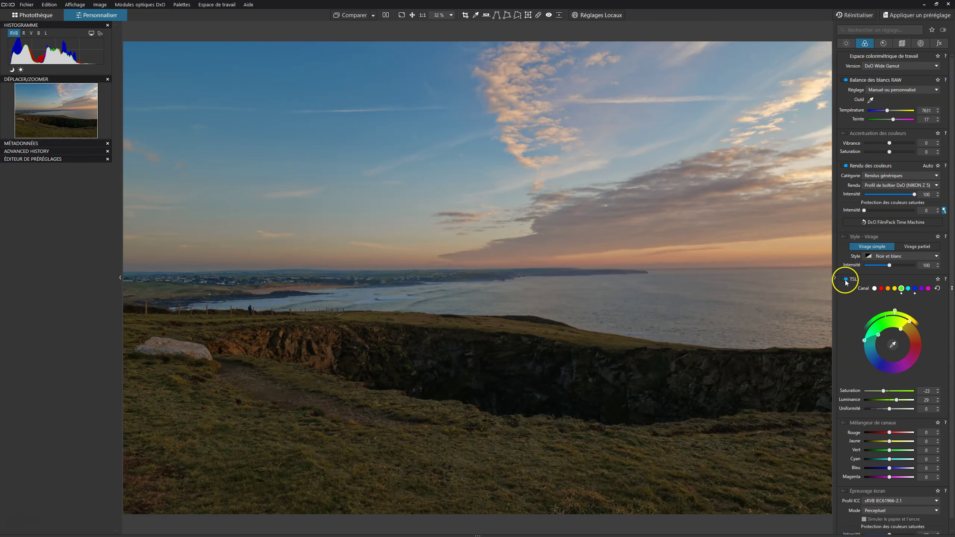
{"action": "left_click", "coordinate": [845, 280]}
{"action": "left_click", "coordinate": [846, 279]}
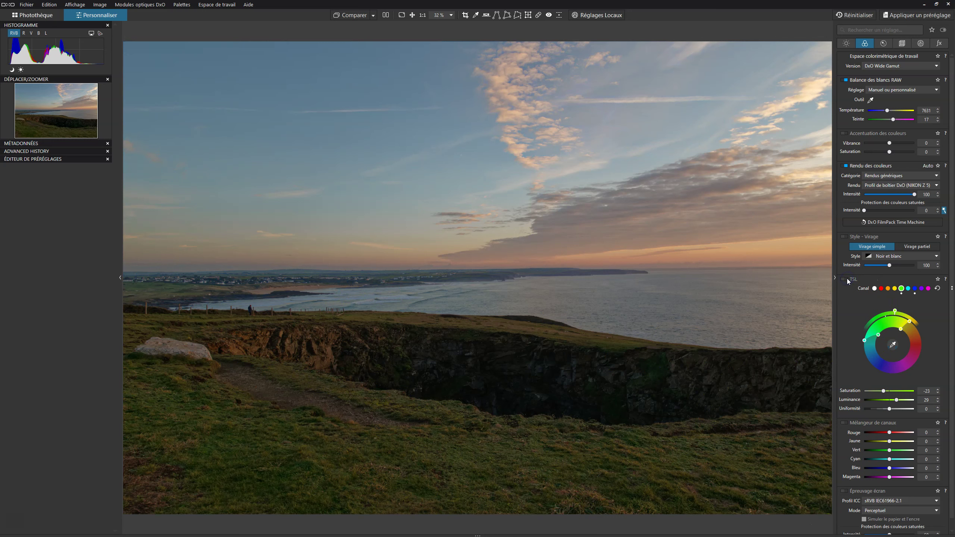
{"action": "left_click", "coordinate": [846, 279]}
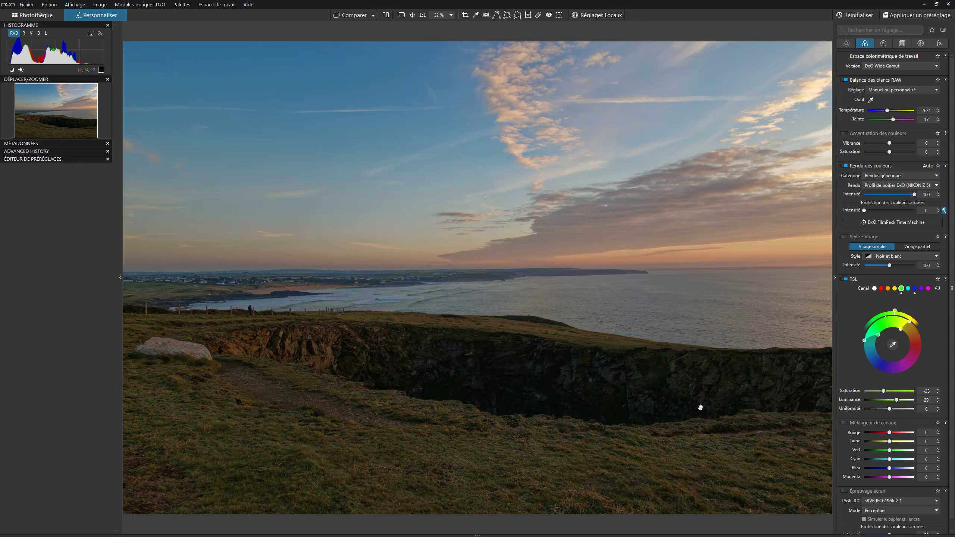
Sample the orange sunset sky as the HSL range and raise its saturation and luminance
{"action": "left_click", "coordinate": [894, 345]}
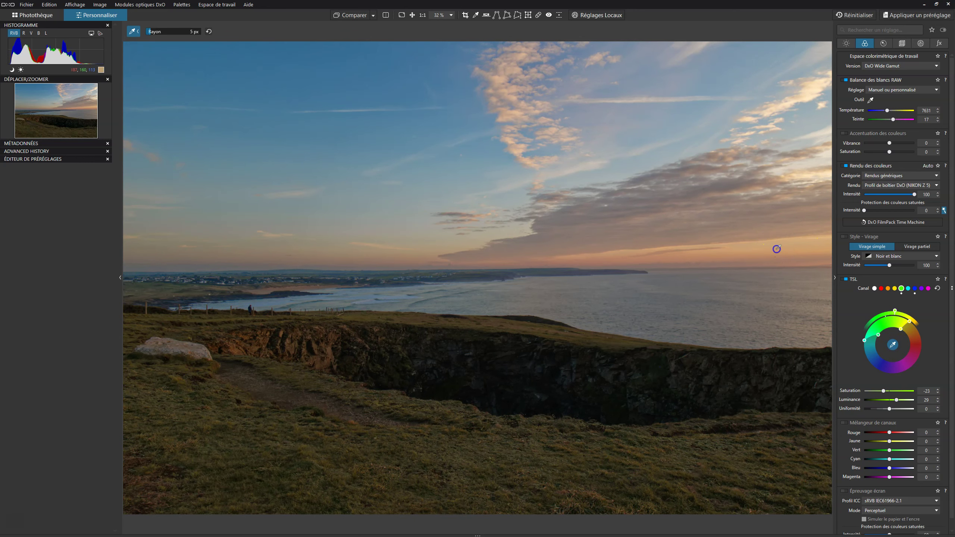
{"action": "left_click", "coordinate": [776, 249]}
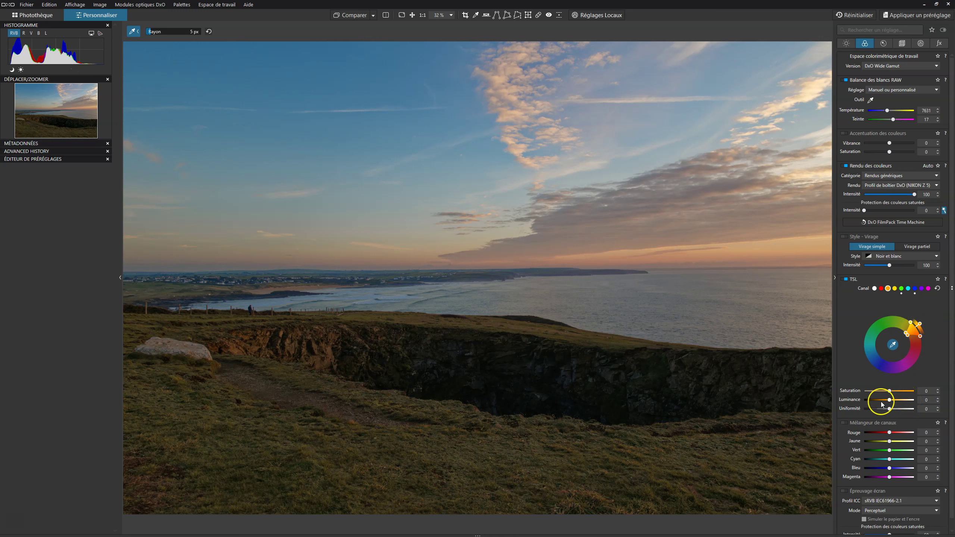
{"action": "left_click_drag", "start_coordinate": [888, 391], "coordinate": [895, 392]}
{"action": "left_click", "coordinate": [890, 400]}
{"action": "left_click_drag", "start_coordinate": [890, 400], "coordinate": [895, 400]}
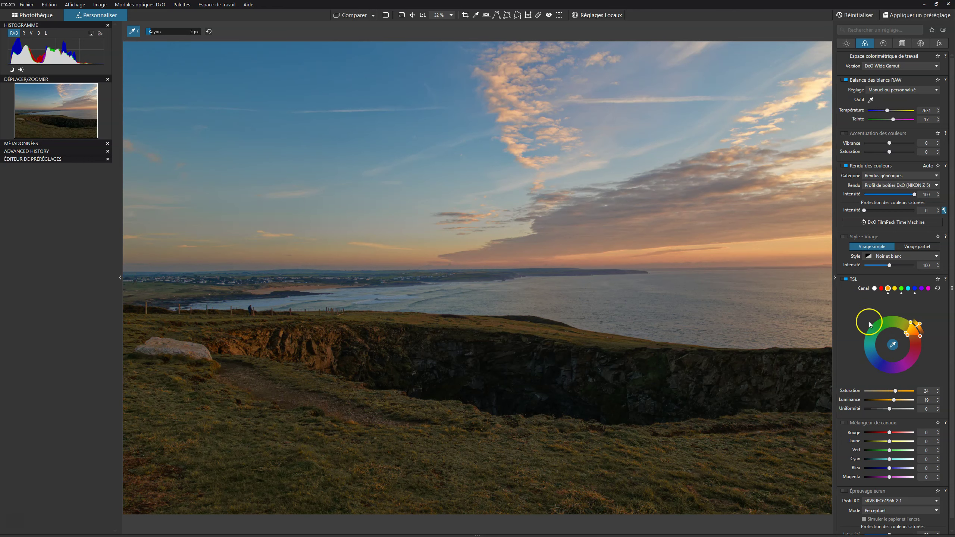
Toggle TSL off and on twice to compare, leave it enabled, and deactivate the eyedropper
{"action": "left_click", "coordinate": [845, 280]}
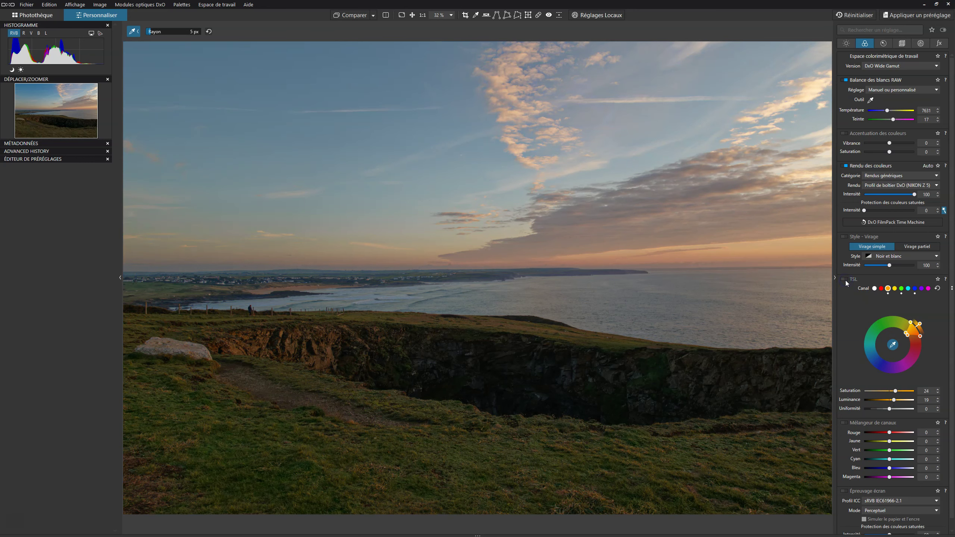
{"action": "left_click", "coordinate": [845, 279]}
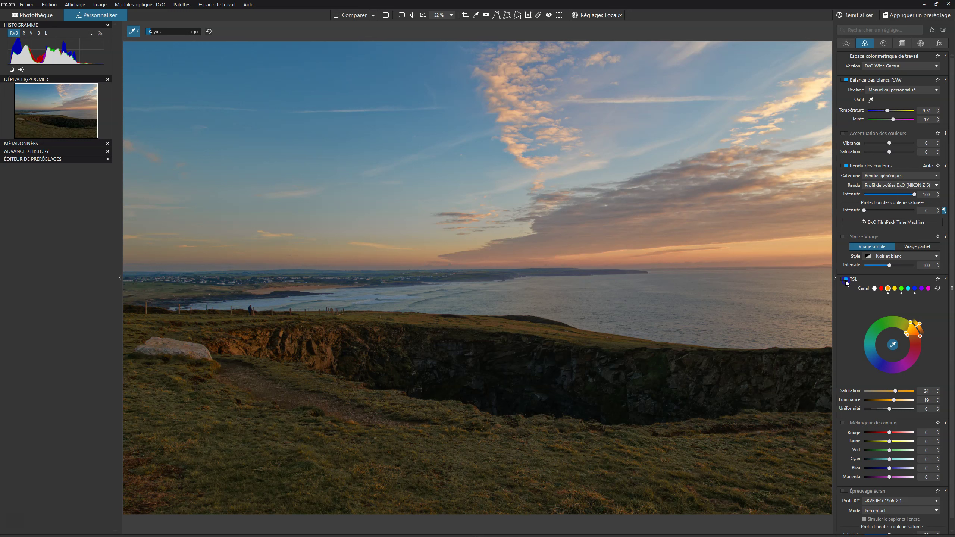
{"action": "left_click", "coordinate": [845, 279]}
{"action": "left_click", "coordinate": [846, 280]}
{"action": "left_click", "coordinate": [892, 345]}
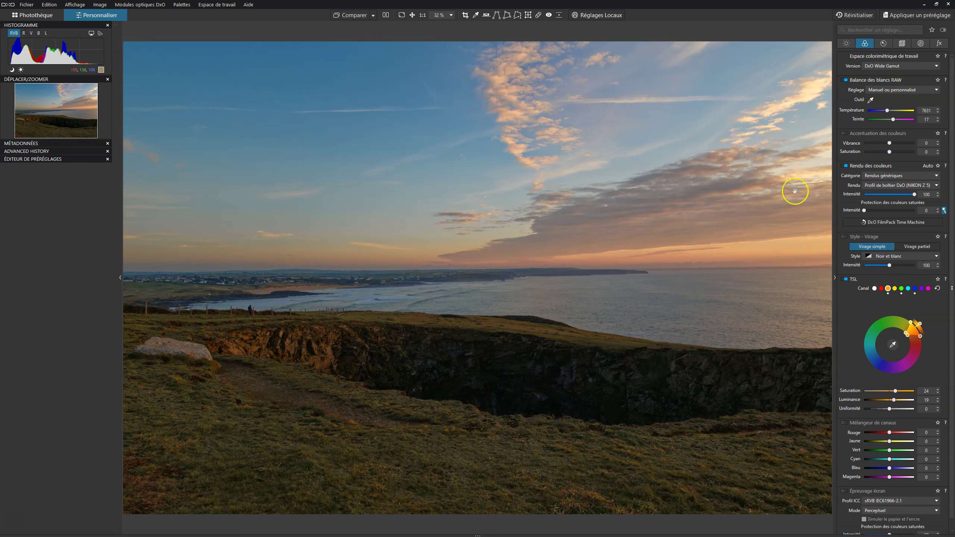
{"action": "left_click", "coordinate": [353, 16]}
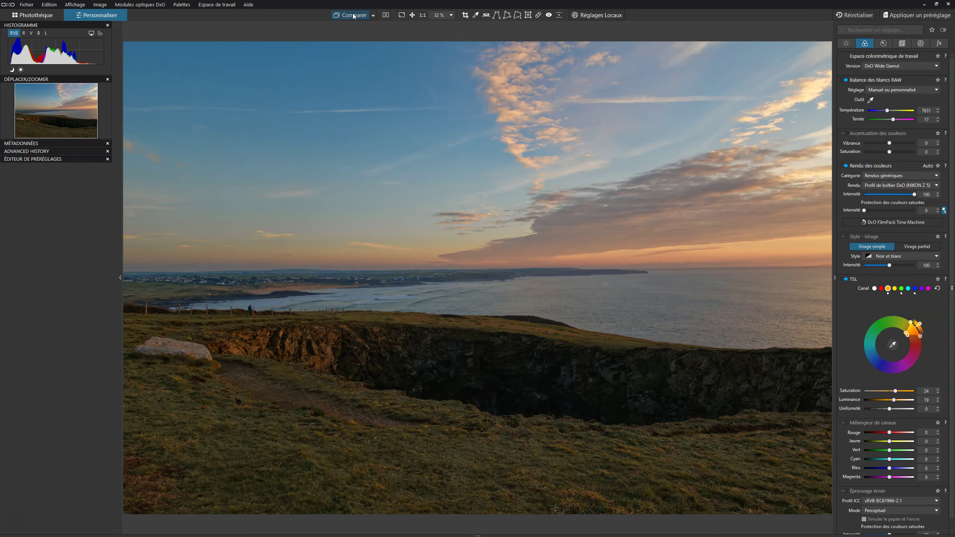
{"action": "left_click", "coordinate": [354, 15]}
Lower colour accentuation saturation to -30 and toggle the module to compare with and without it
{"action": "left_click_drag", "start_coordinate": [890, 152], "coordinate": [881, 154]}
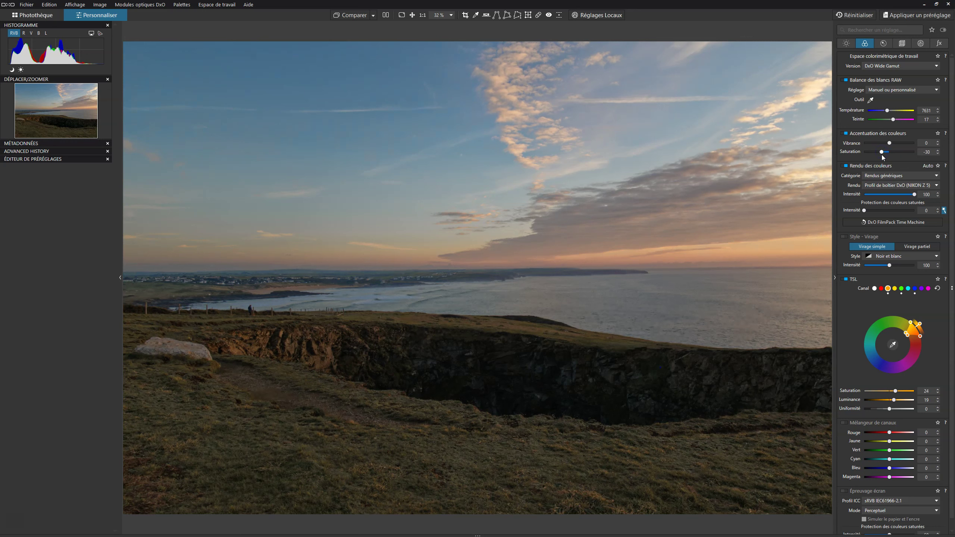
{"action": "left_click", "coordinate": [846, 134]}
{"action": "left_click", "coordinate": [846, 134]}
{"action": "left_click", "coordinate": [845, 134]}
{"action": "left_click", "coordinate": [845, 134]}
Ease saturation back to -10, flicking colour accentuation on and off, leaving it off
{"action": "left_click_drag", "start_coordinate": [881, 152], "coordinate": [887, 152]}
{"action": "left_click", "coordinate": [846, 133]}
{"action": "left_click", "coordinate": [846, 134]}
{"action": "left_click", "coordinate": [846, 134]}
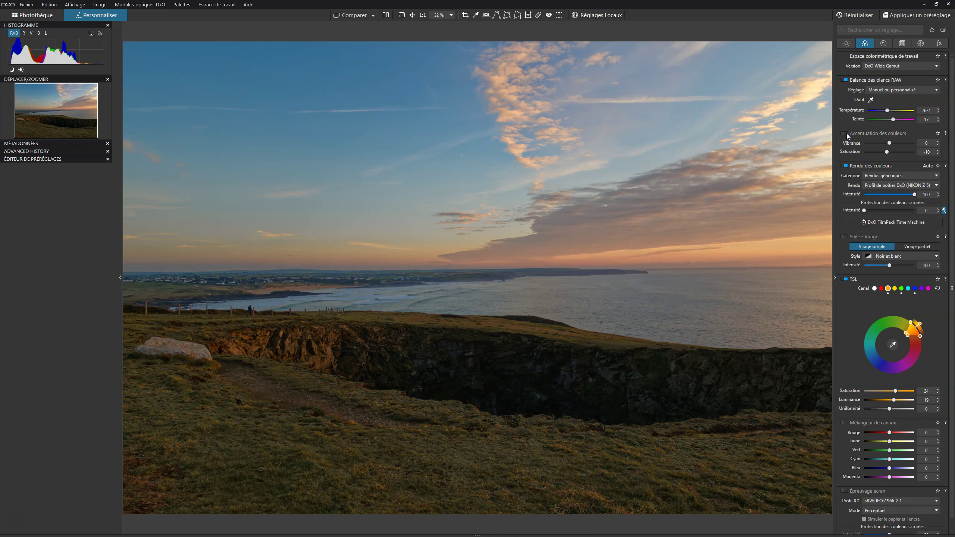
{"action": "left_click", "coordinate": [846, 134]}
{"action": "left_click", "coordinate": [846, 134]}
Use Comparer to show the unedited original, then return to the edited cliff sunset
{"action": "left_click", "coordinate": [355, 16]}
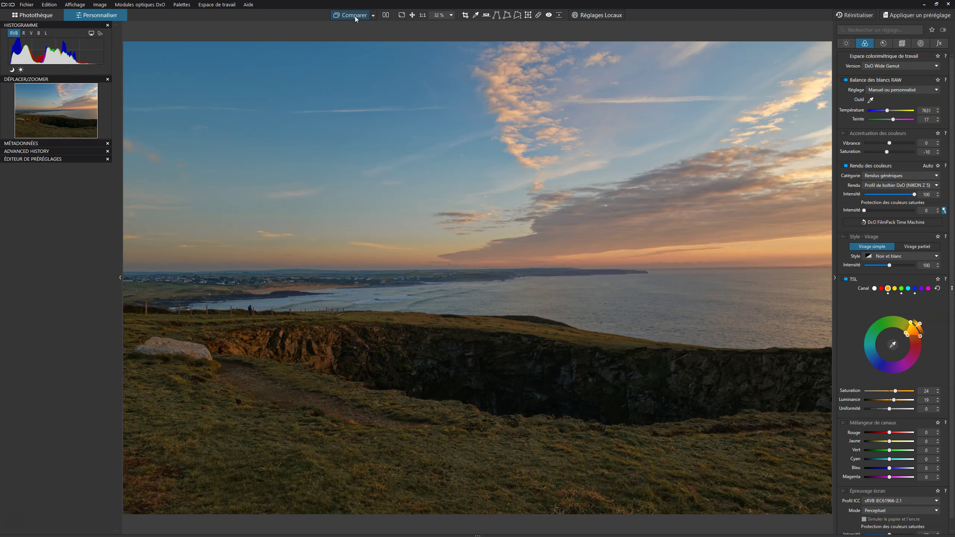
{"action": "left_click", "coordinate": [355, 17]}
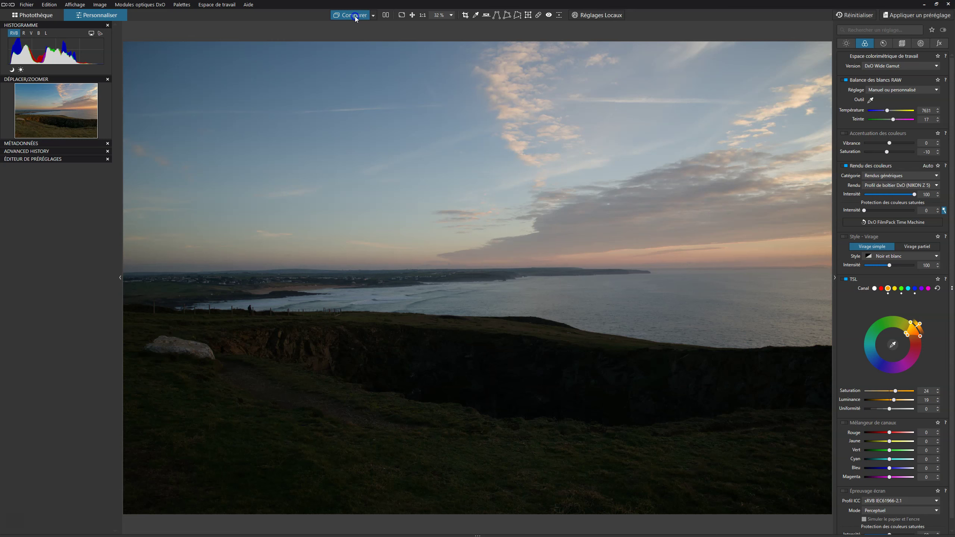
Compare the edit against the original a few more times, then show the Détail denoising settings
{"action": "left_click", "coordinate": [355, 17]}
{"action": "left_click", "coordinate": [355, 16]}
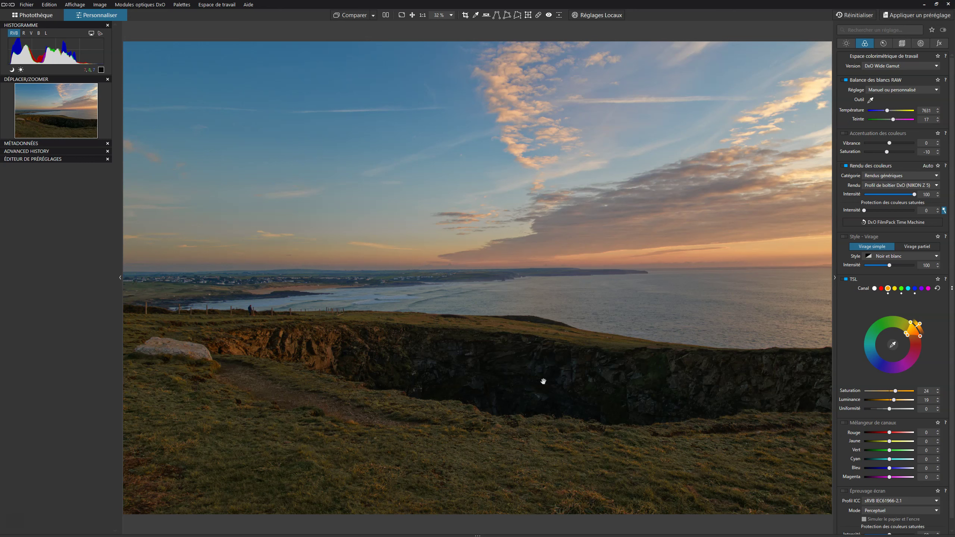
{"action": "left_click", "coordinate": [344, 15]}
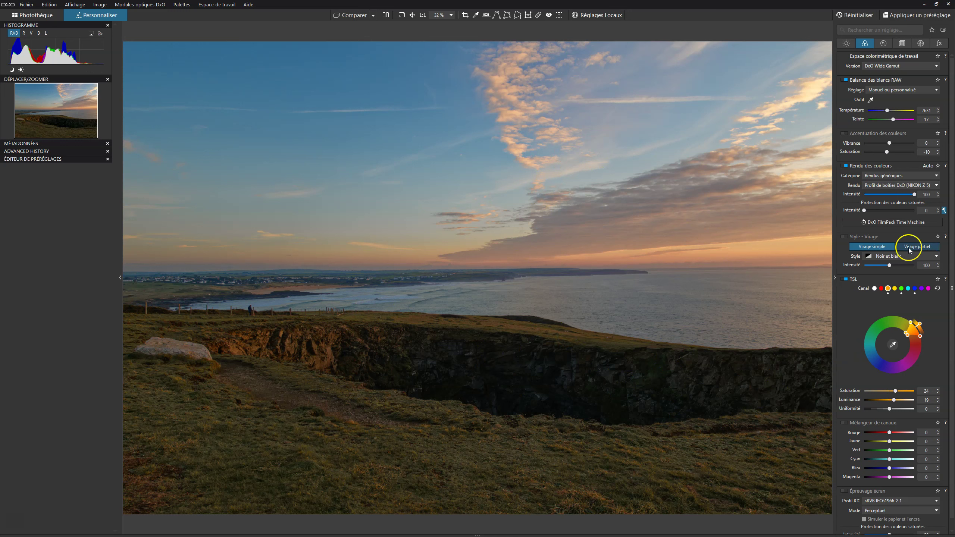
{"action": "left_click", "coordinate": [883, 43]}
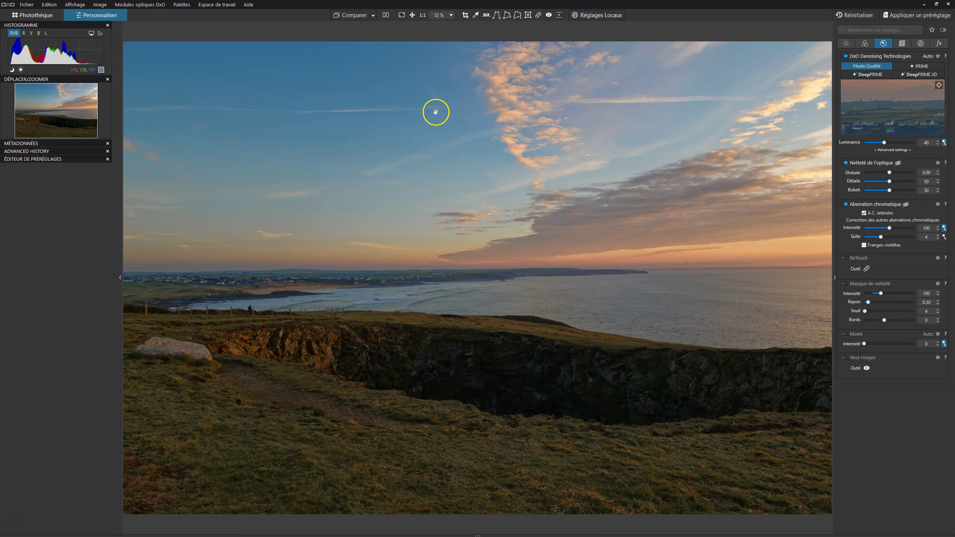
{"action": "left_click", "coordinate": [434, 124]}
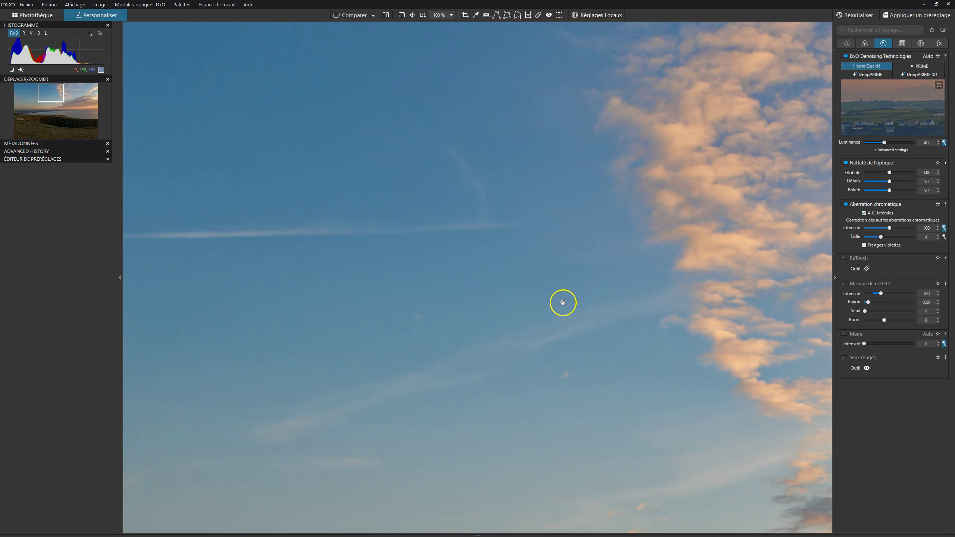
{"action": "left_click", "coordinate": [574, 293]}
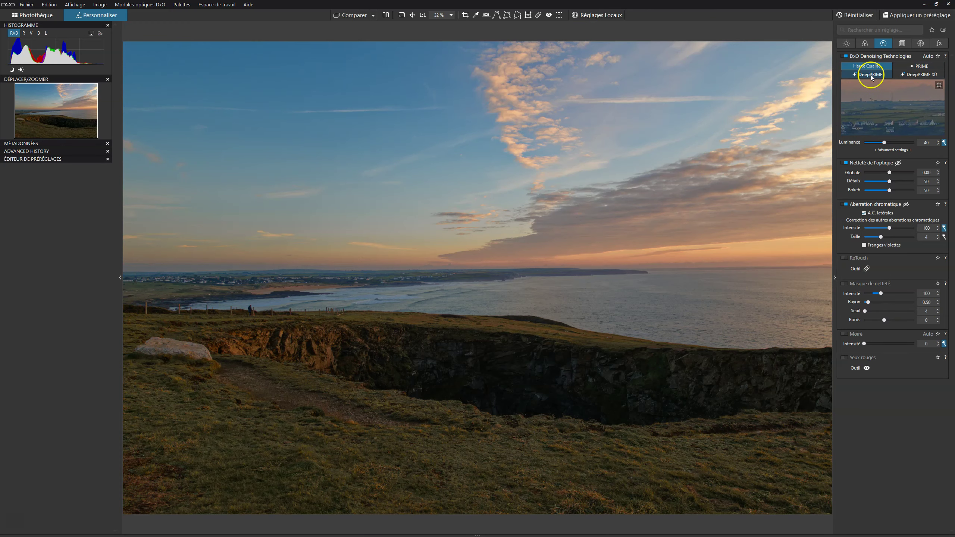
Switch noise reduction to PRIME with its preview placed on the sky, then show the Lumière corrections
{"action": "left_click", "coordinate": [914, 66]}
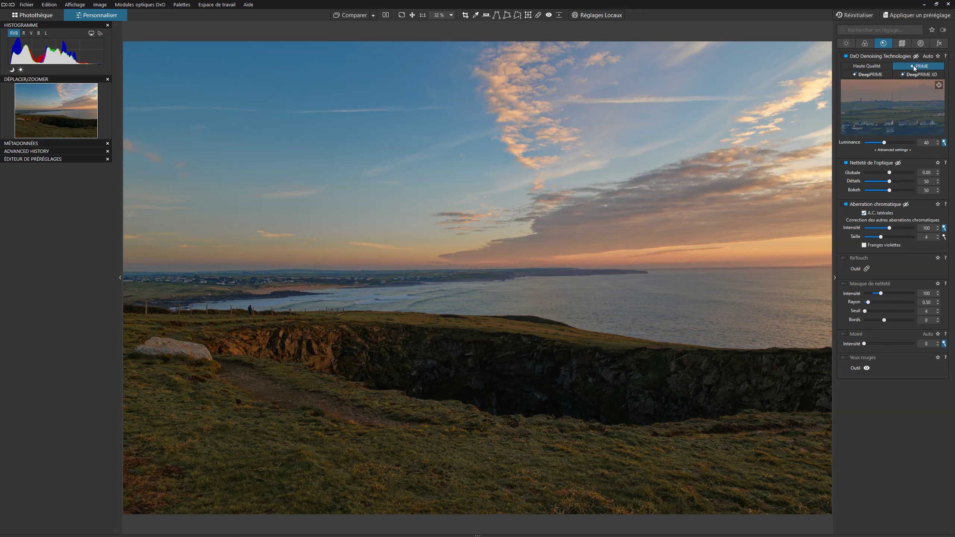
{"action": "mouse_move", "coordinate": [917, 89]}
{"action": "left_mouse_down"}
{"action": "mouse_move", "coordinate": [891, 121]}
{"action": "mouse_move", "coordinate": [881, 114]}
{"action": "left_mouse_up"}
{"action": "left_click", "coordinate": [939, 85]}
{"action": "left_click", "coordinate": [589, 261]}
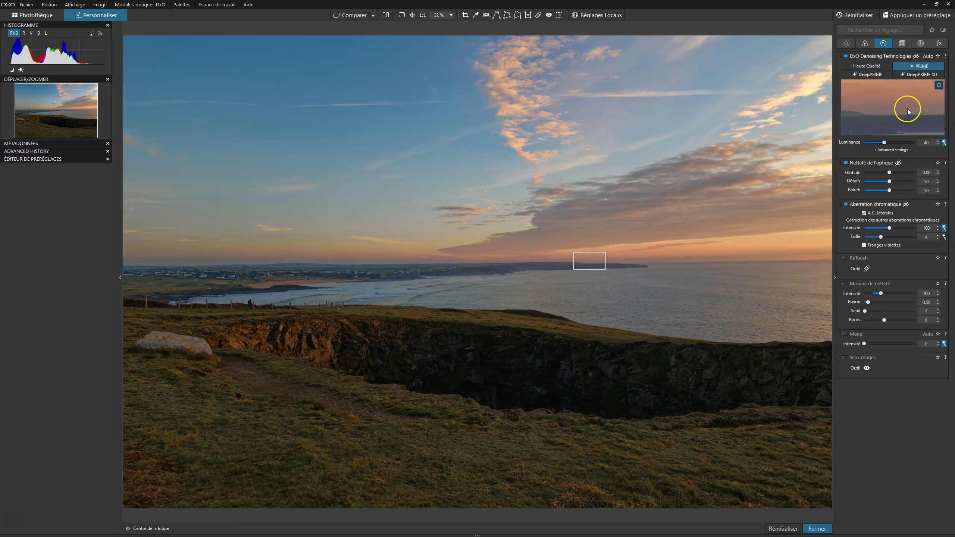
{"action": "left_click", "coordinate": [643, 105]}
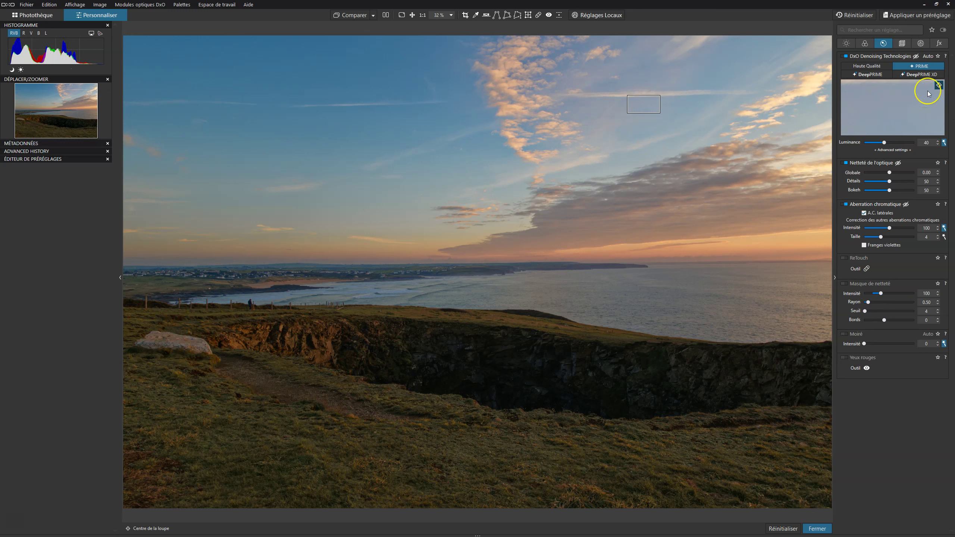
{"action": "left_click", "coordinate": [939, 85]}
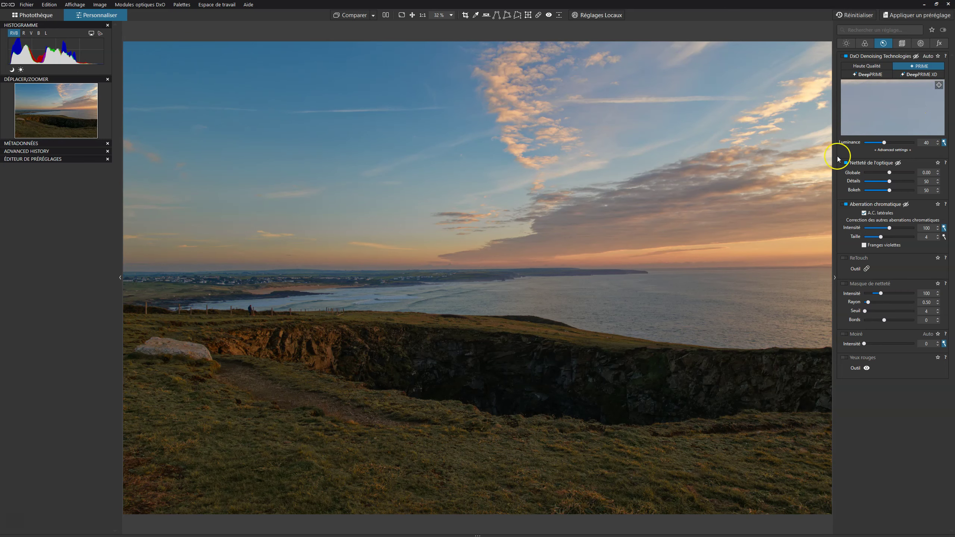
{"action": "left_click", "coordinate": [847, 44]}
{"action": "left_click", "coordinate": [949, 78]}
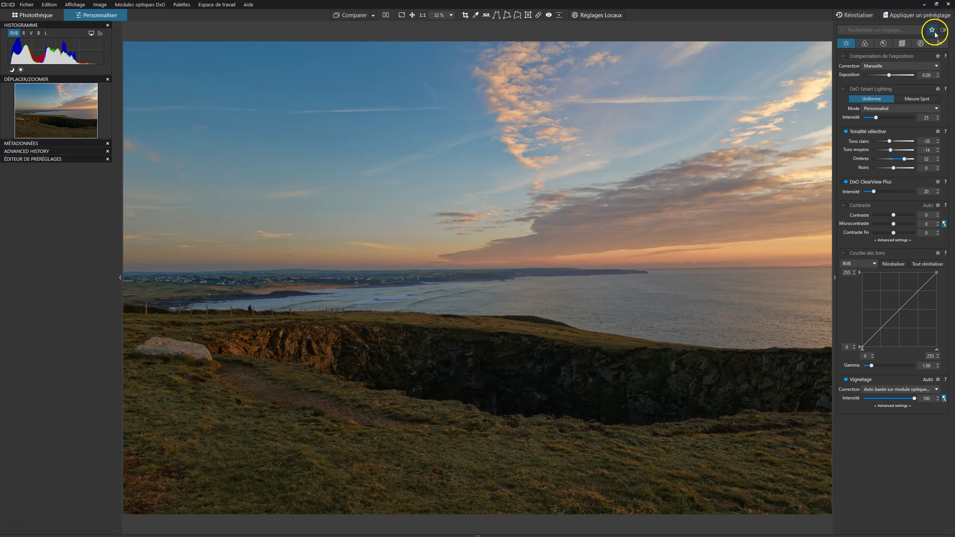
Enable Vignetage créatif, expand its advanced settings and set Transition to 0
{"action": "left_click", "coordinate": [938, 44]}
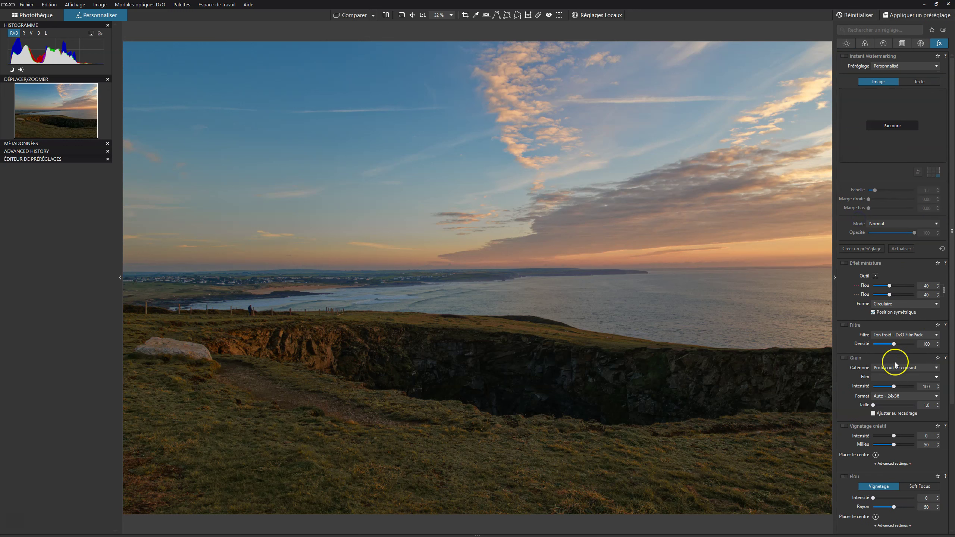
{"action": "scroll", "coordinate": [902, 337], "scroll_direction": "down", "scroll_amount": 1}
{"action": "left_click", "coordinate": [845, 372]}
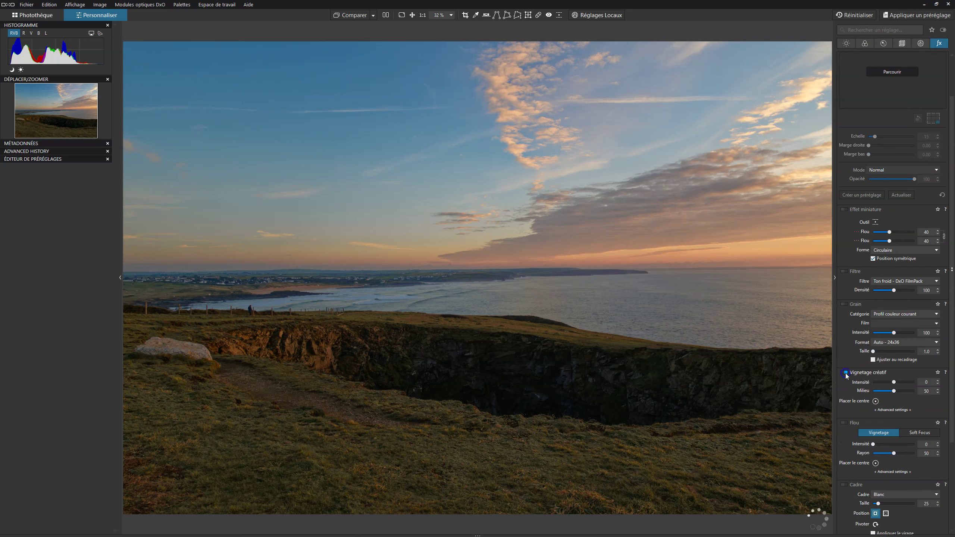
{"action": "left_click", "coordinate": [894, 409]}
{"action": "scroll", "coordinate": [917, 397], "scroll_direction": "down", "scroll_amount": 1}
{"action": "left_click", "coordinate": [924, 378]}
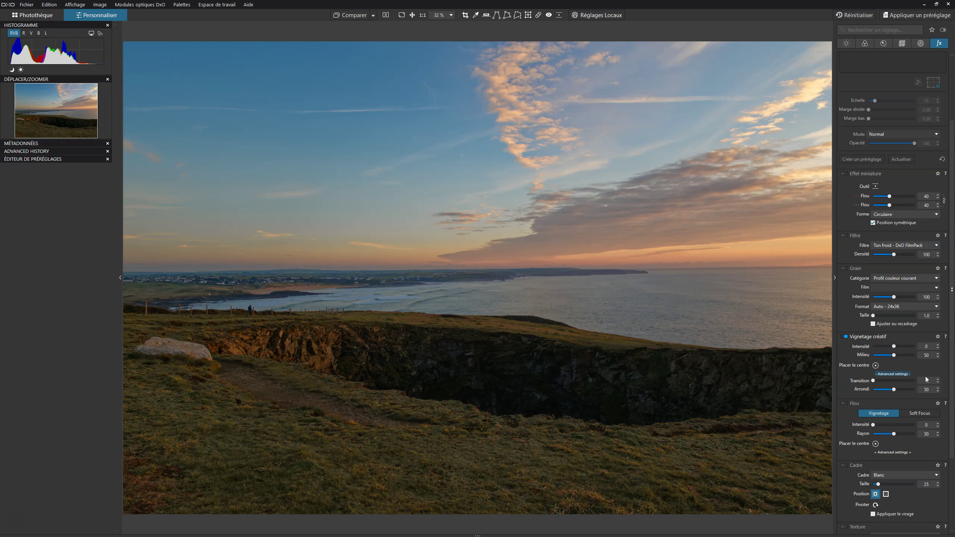
{"action": "left_click", "coordinate": [944, 341]}
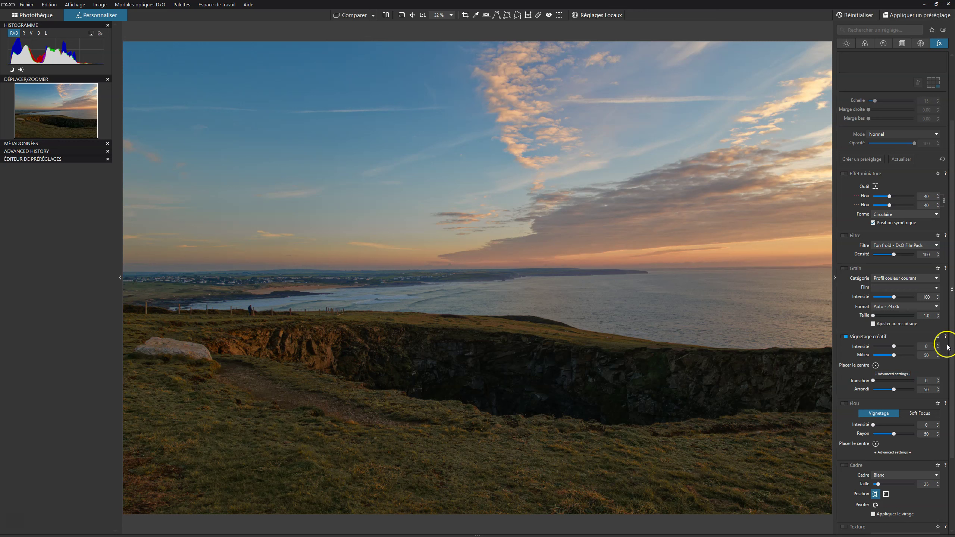
{"action": "left_click", "coordinate": [898, 330]}
Darken the vignette to -51 and shape it to Transition 100, Arrondi 44, Milieu 71
{"action": "left_click_drag", "start_coordinate": [893, 347], "coordinate": [883, 346]}
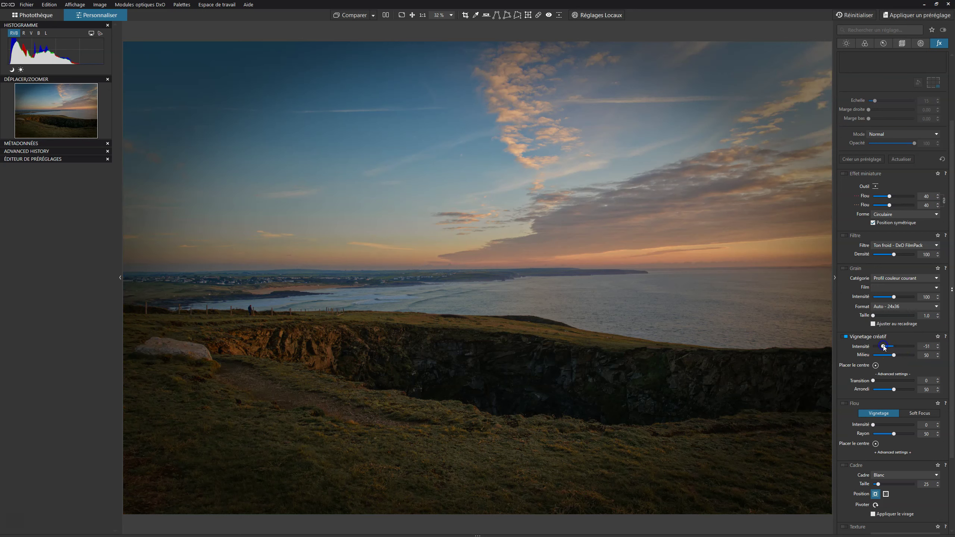
{"action": "left_click", "coordinate": [893, 356]}
{"action": "left_click_drag", "start_coordinate": [882, 356], "coordinate": [892, 355]}
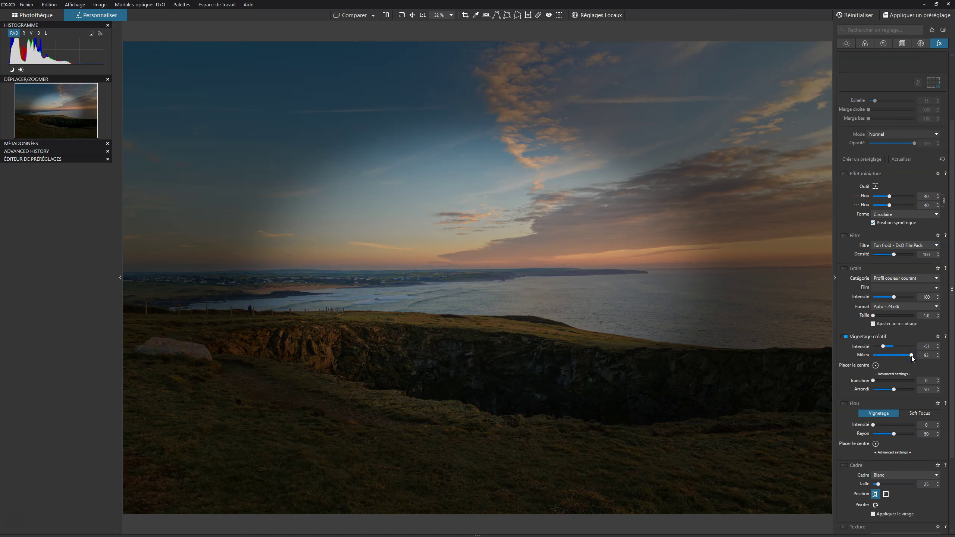
{"action": "mouse_move", "coordinate": [911, 355]}
{"action": "left_mouse_down"}
{"action": "mouse_move", "coordinate": [891, 356]}
{"action": "mouse_move", "coordinate": [915, 381]}
{"action": "left_mouse_up"}
{"action": "left_click", "coordinate": [873, 381]}
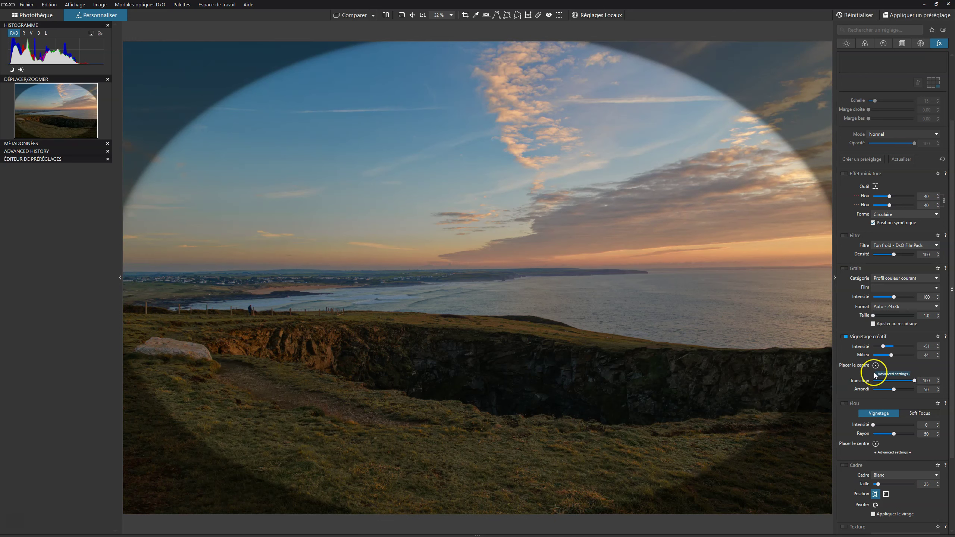
{"action": "mouse_move", "coordinate": [894, 389]}
{"action": "left_mouse_down"}
{"action": "mouse_move", "coordinate": [904, 390]}
{"action": "mouse_move", "coordinate": [891, 389]}
{"action": "left_mouse_up"}
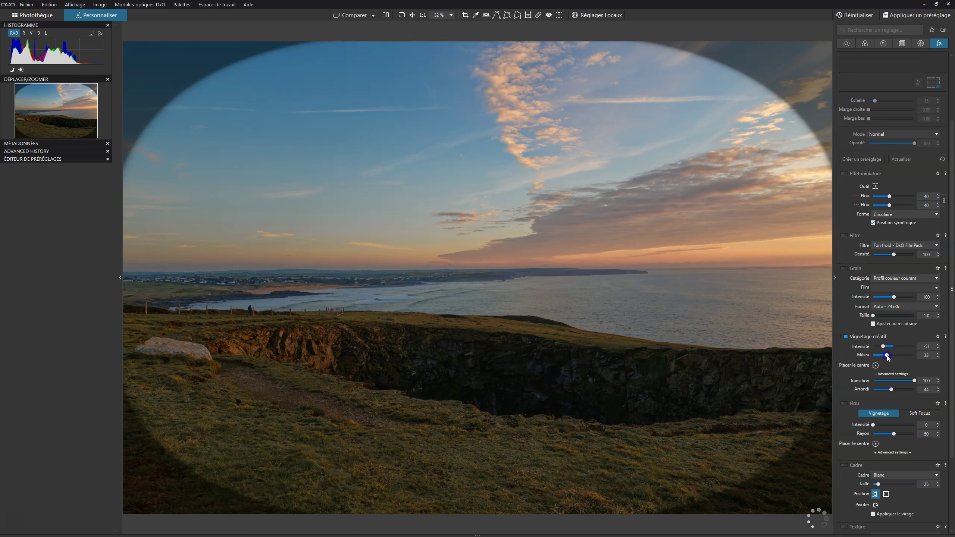
{"action": "left_click_drag", "start_coordinate": [887, 355], "coordinate": [904, 349]}
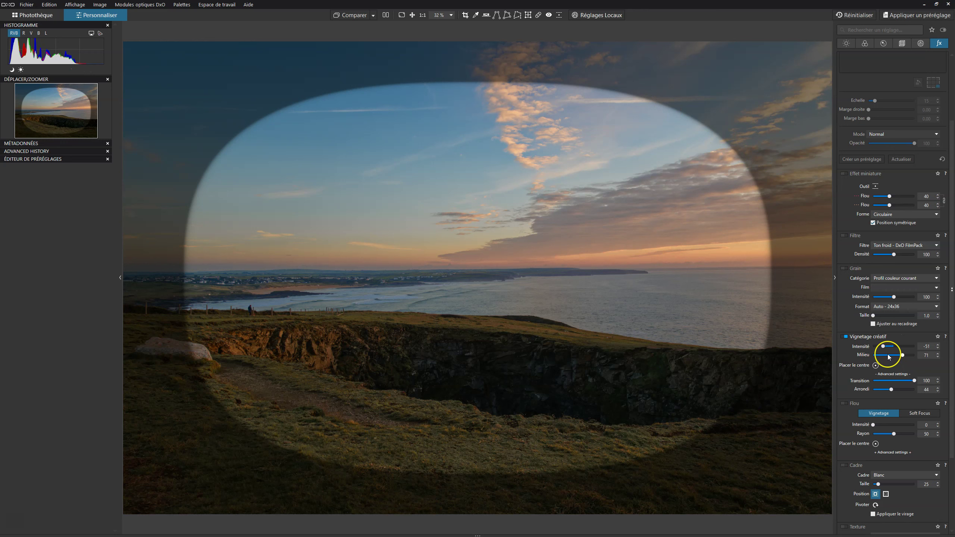
Move the vignette centre right onto the horizon and set Milieu 28 with Transition 0
{"action": "left_click", "coordinate": [875, 365]}
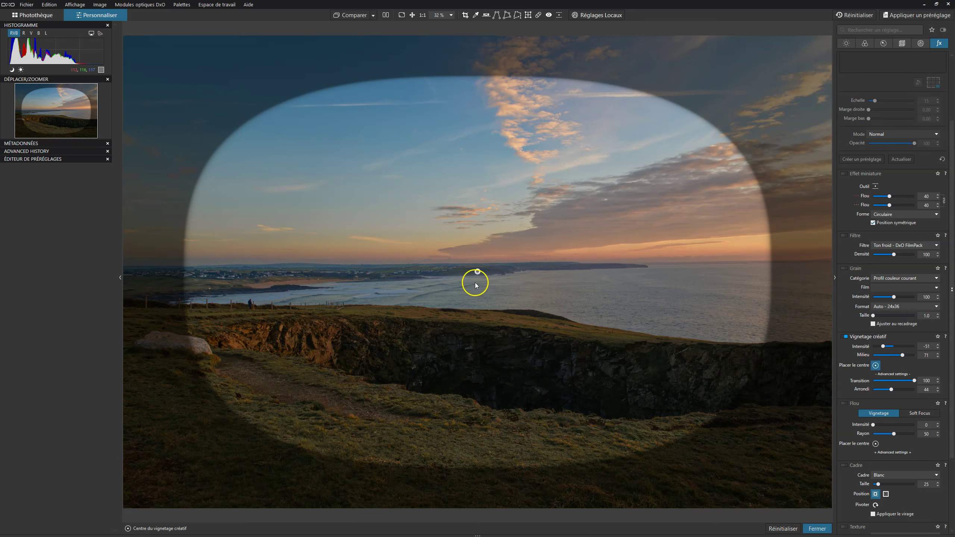
{"action": "mouse_move", "coordinate": [475, 284]}
{"action": "left_mouse_down"}
{"action": "mouse_move", "coordinate": [629, 272]}
{"action": "mouse_move", "coordinate": [667, 257]}
{"action": "left_mouse_up"}
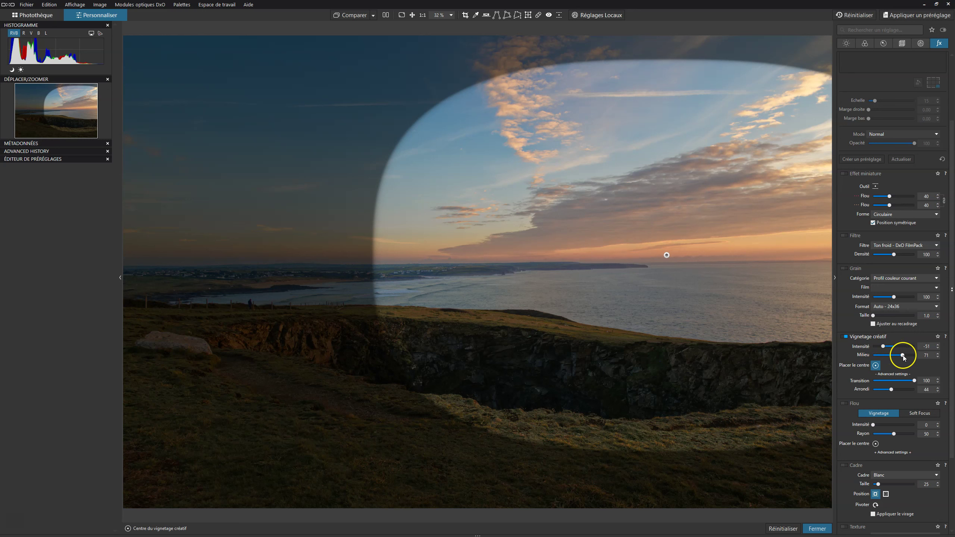
{"action": "left_click_drag", "start_coordinate": [886, 356], "coordinate": [884, 355]}
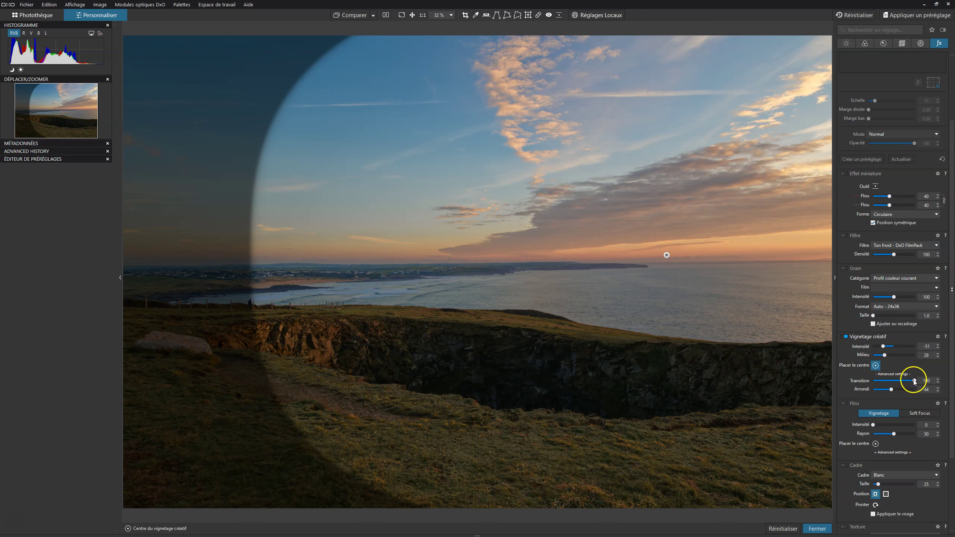
{"action": "left_click_drag", "start_coordinate": [914, 381], "coordinate": [859, 383]}
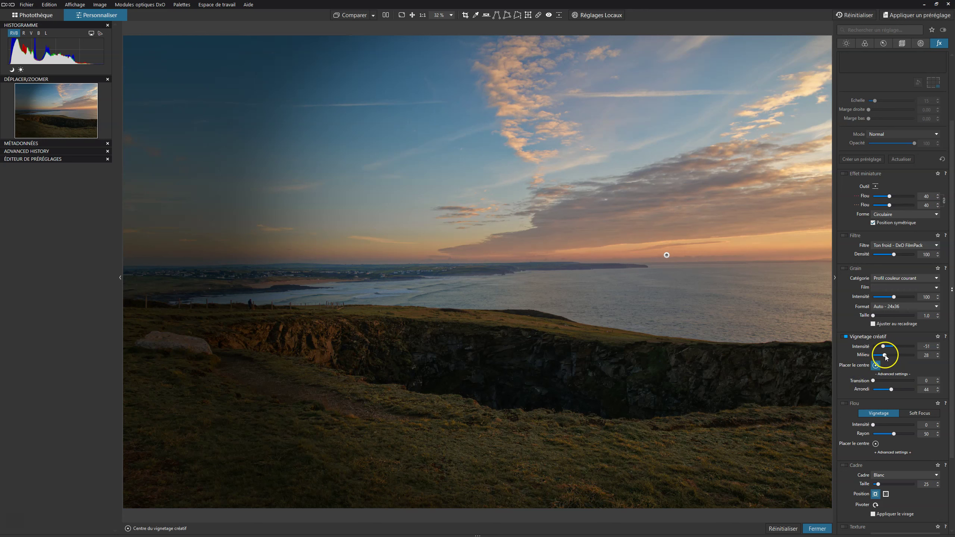
Lighten the vignette to Intensité -23, toggle it to compare, and nudge its centre slightly
{"action": "left_click_drag", "start_coordinate": [884, 346], "coordinate": [887, 348]}
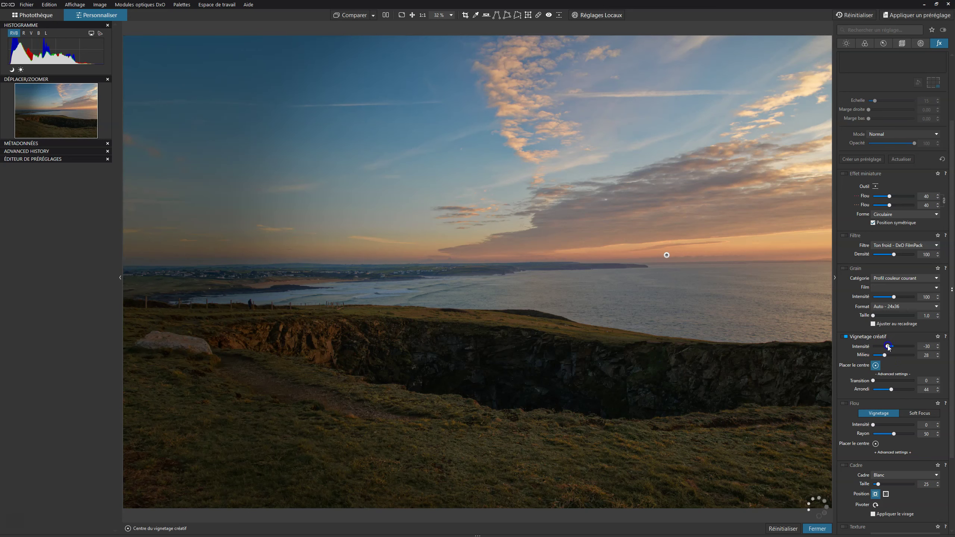
{"action": "left_click_drag", "start_coordinate": [888, 346], "coordinate": [889, 348]}
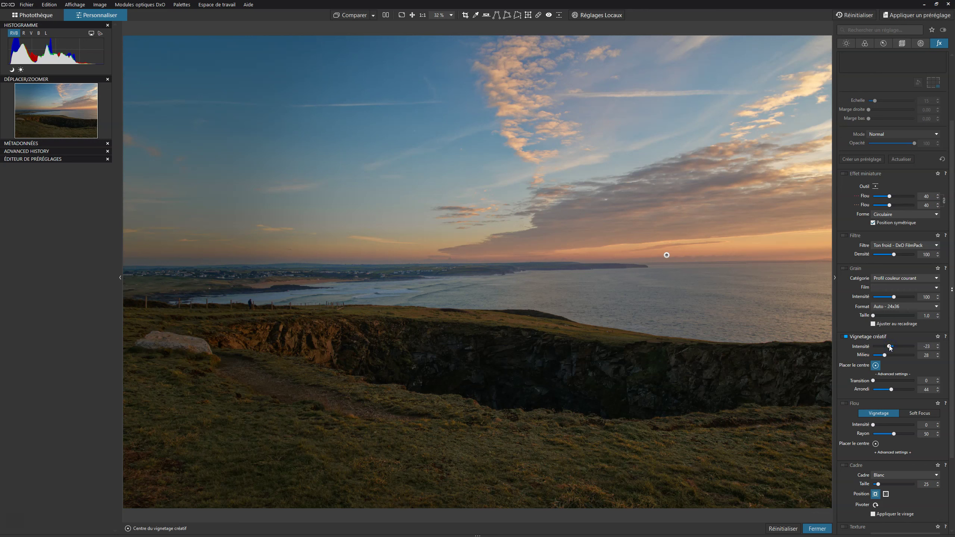
{"action": "left_click", "coordinate": [844, 337]}
{"action": "left_click", "coordinate": [843, 337]}
{"action": "left_click_drag", "start_coordinate": [665, 255], "coordinate": [628, 259]}
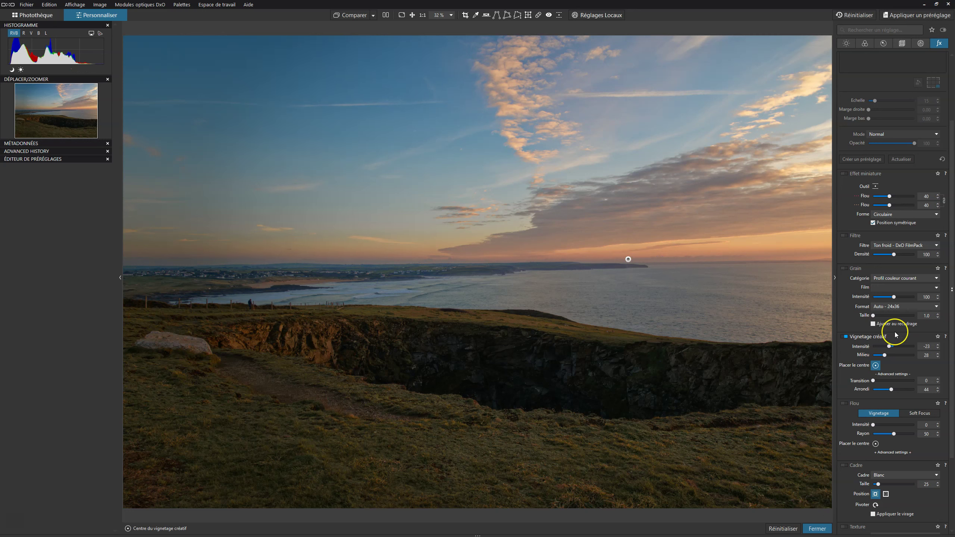
{"action": "left_click", "coordinate": [845, 336]}
{"action": "left_click", "coordinate": [844, 337]}
{"action": "left_click_drag", "start_coordinate": [872, 381], "coordinate": [953, 384]}
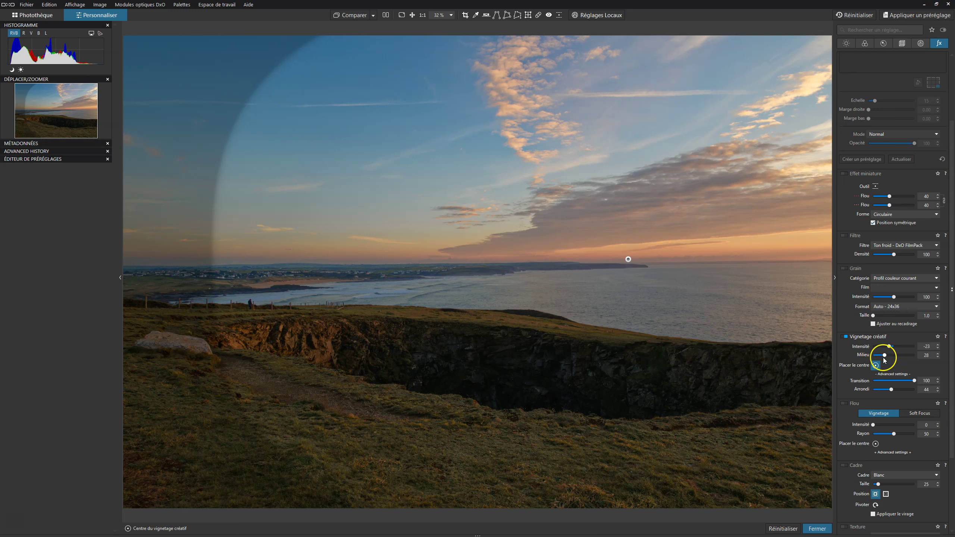
{"action": "double_click", "coordinate": [914, 381]}
{"action": "left_click", "coordinate": [844, 337]}
{"action": "left_click", "coordinate": [844, 338]}
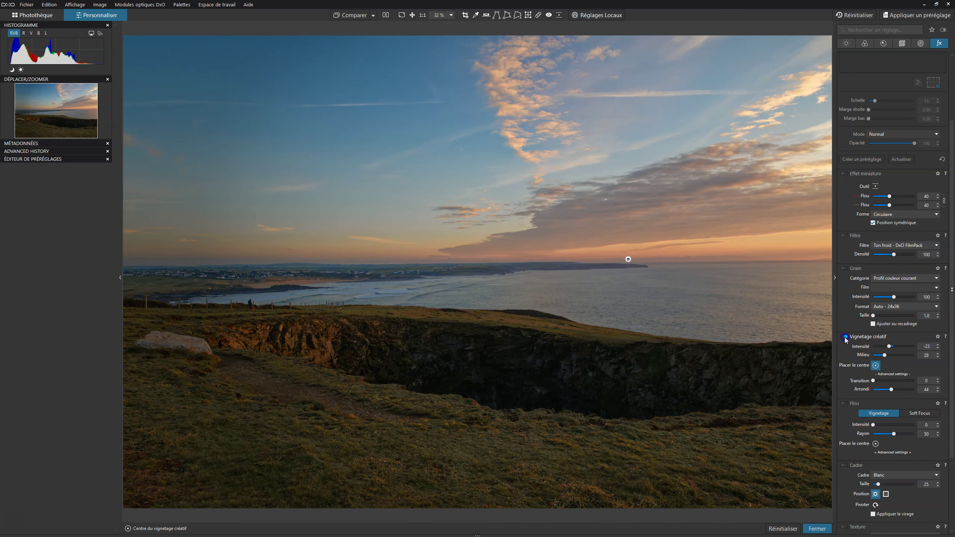
{"action": "left_click", "coordinate": [844, 338]}
{"action": "left_click", "coordinate": [845, 337]}
{"action": "left_click_drag", "start_coordinate": [863, 352], "coordinate": [880, 354]}
Zoom the photo to 25% and stop placing the vignette centre
{"action": "left_click", "coordinate": [448, 15]}
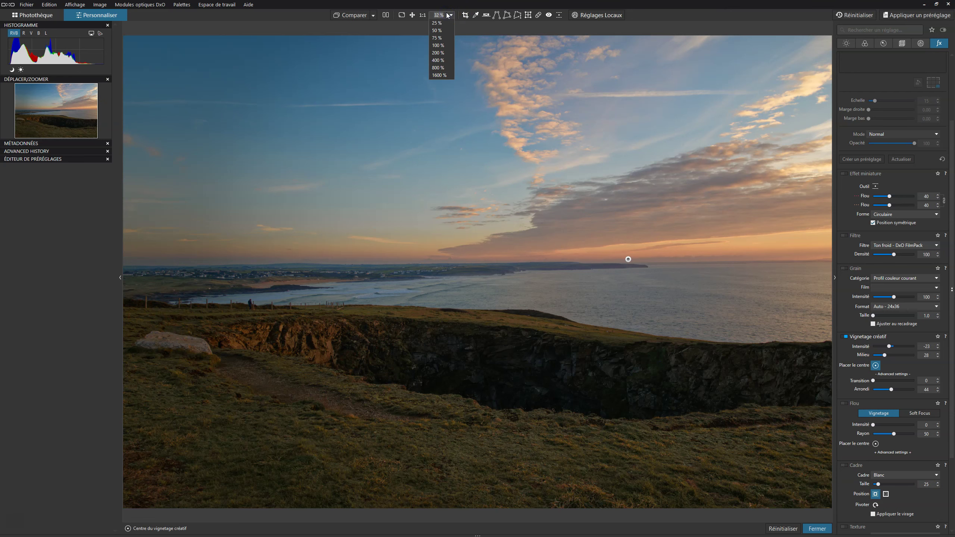
{"action": "left_click", "coordinate": [437, 24]}
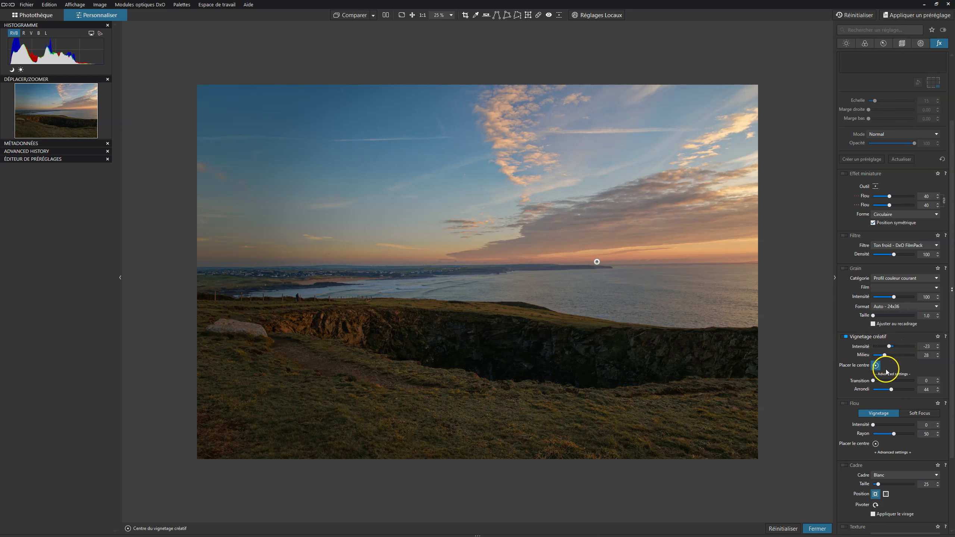
{"action": "left_click", "coordinate": [874, 365]}
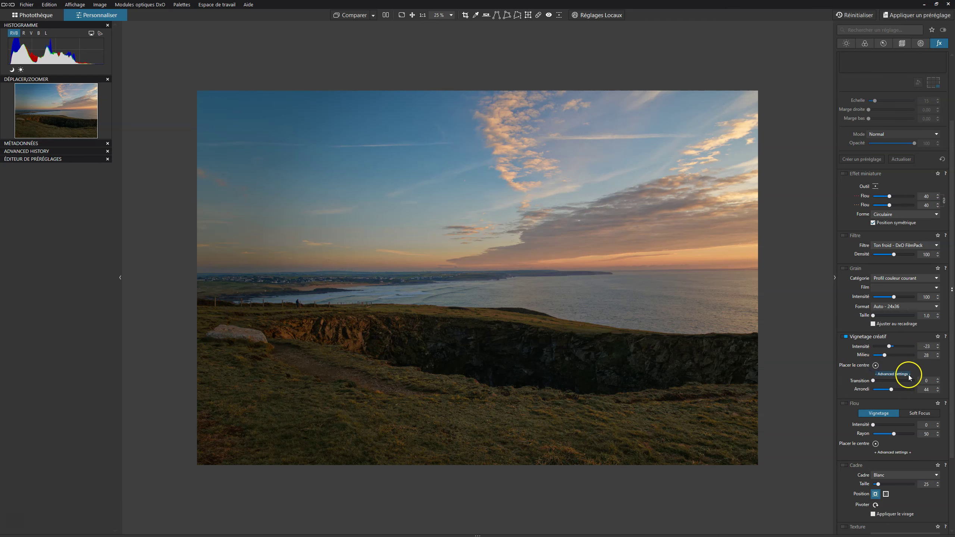
Set the vignette to Arrondi 50, Milieu 24 and a lighter Intensité -8
{"action": "left_click_drag", "start_coordinate": [893, 391], "coordinate": [884, 390]}
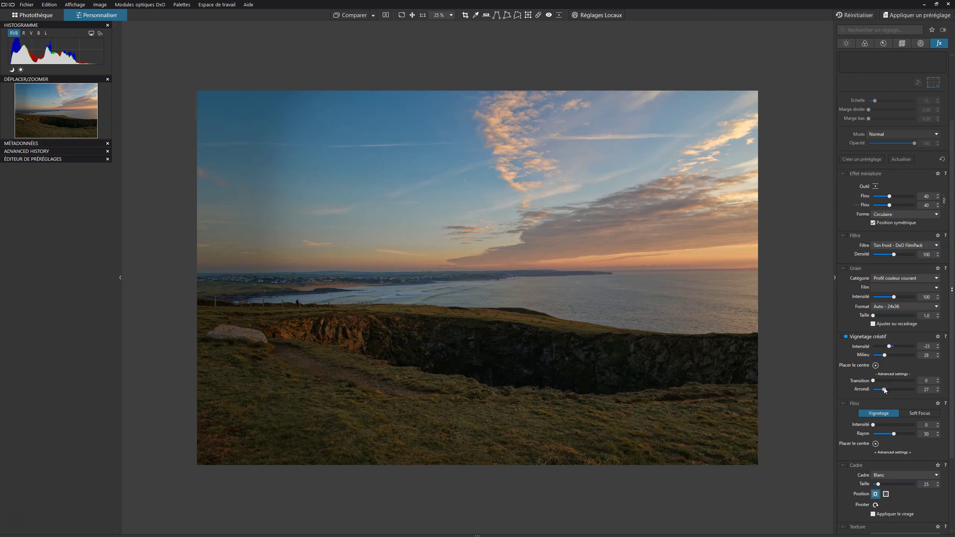
{"action": "left_click_drag", "start_coordinate": [884, 390], "coordinate": [943, 378]}
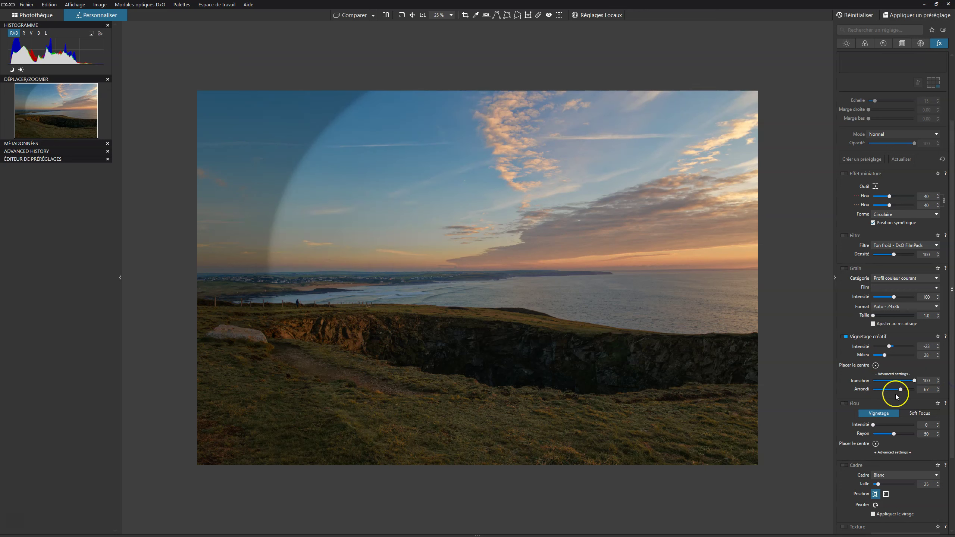
{"action": "mouse_move", "coordinate": [899, 390]}
{"action": "left_mouse_down"}
{"action": "mouse_move", "coordinate": [908, 390]}
{"action": "mouse_move", "coordinate": [896, 390]}
{"action": "left_mouse_up"}
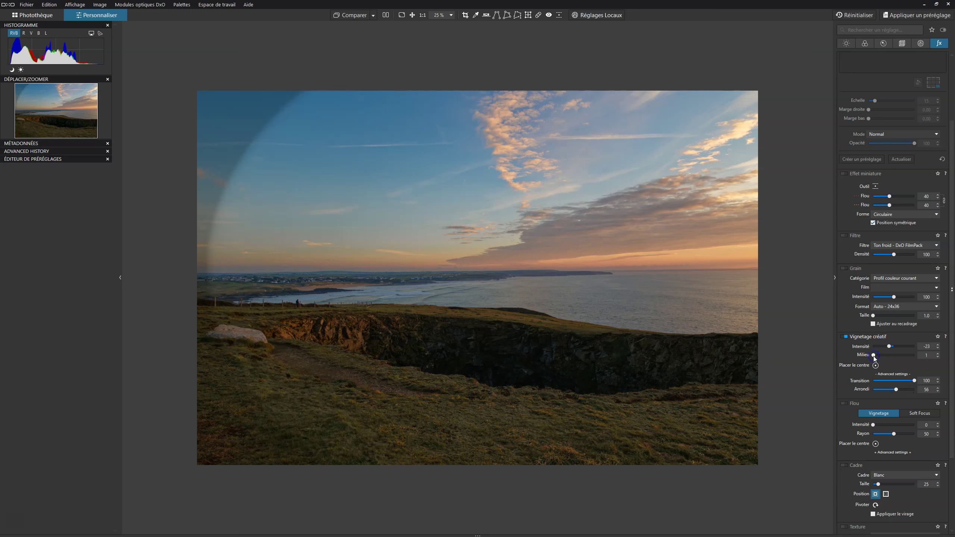
{"action": "left_click_drag", "start_coordinate": [873, 356], "coordinate": [877, 355]}
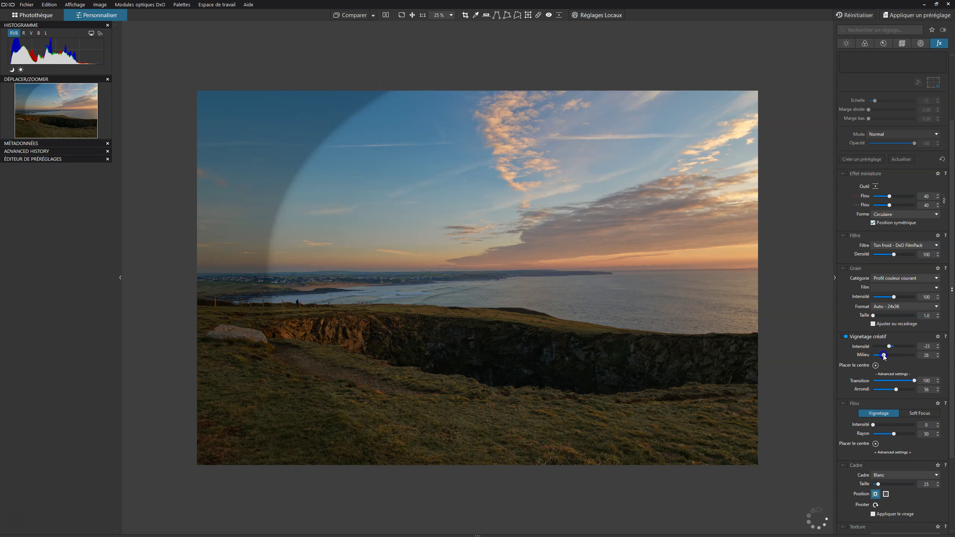
{"action": "left_click_drag", "start_coordinate": [884, 356], "coordinate": [884, 356]}
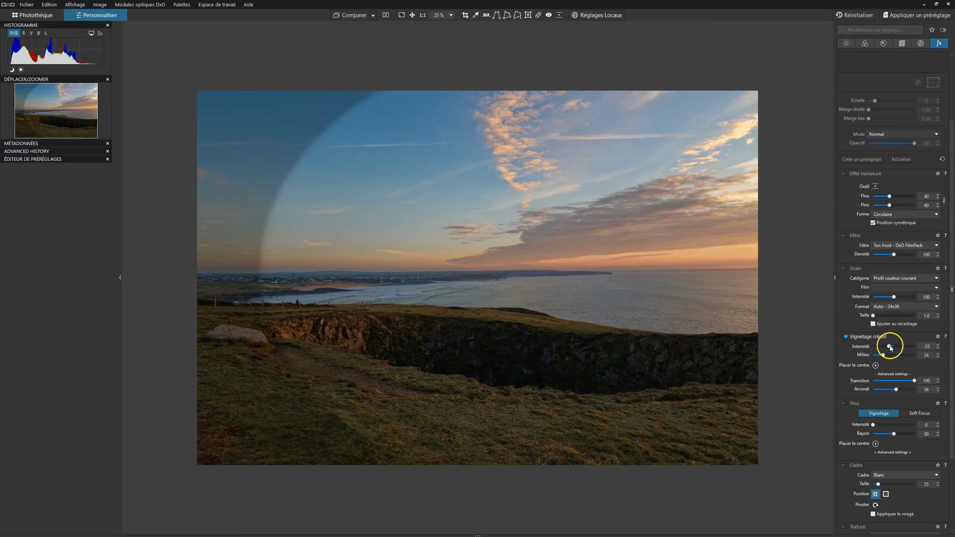
{"action": "left_click_drag", "start_coordinate": [889, 346], "coordinate": [892, 347]}
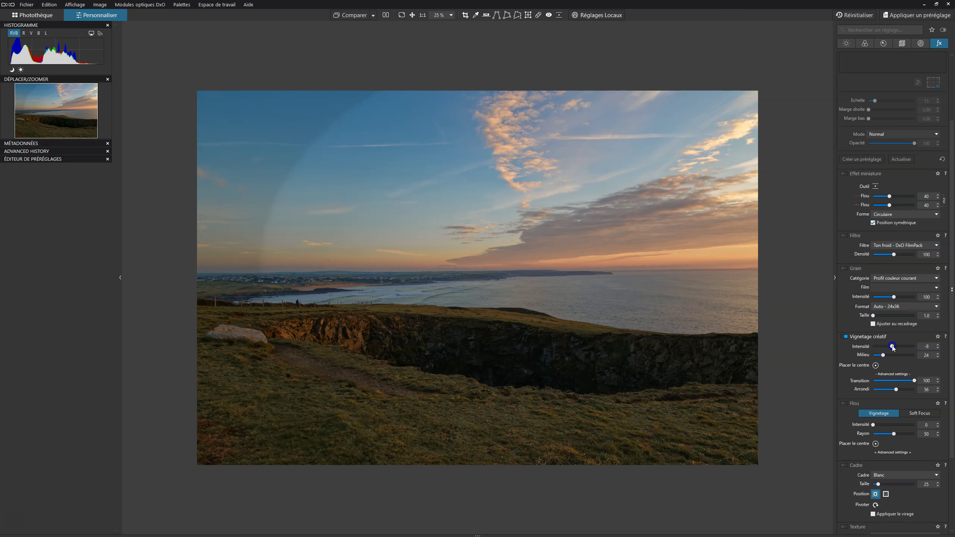
Set vignette Intensité to -14 and Transition to 0, toggling it off and on to compare
{"action": "left_click", "coordinate": [892, 346]}
{"action": "left_click_drag", "start_coordinate": [892, 346], "coordinate": [891, 346]}
{"action": "left_click_drag", "start_coordinate": [914, 378], "coordinate": [815, 382]}
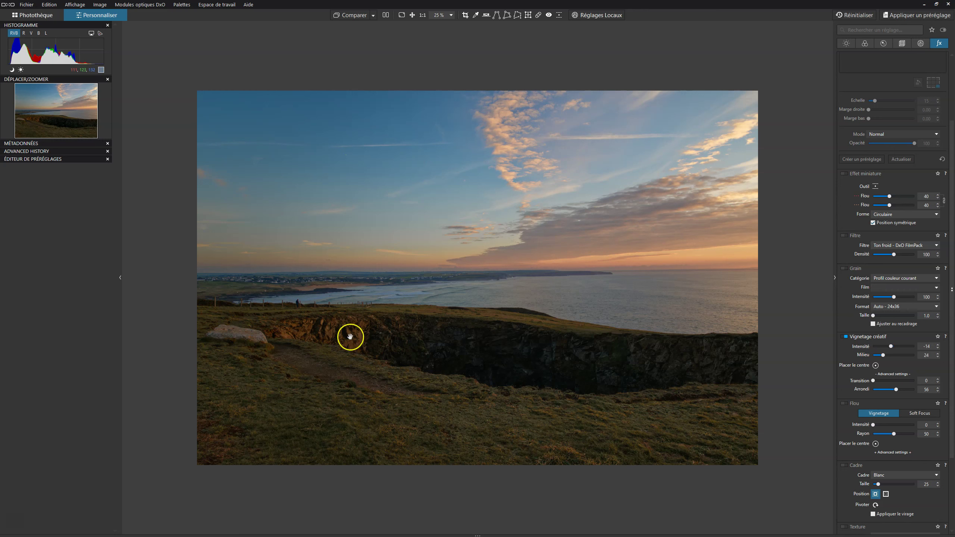
{"action": "left_click", "coordinate": [843, 338]}
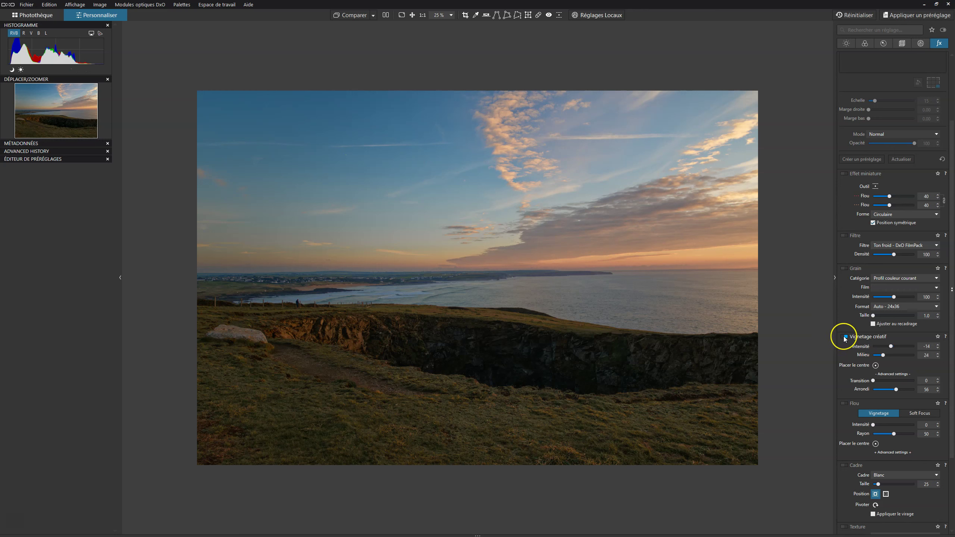
{"action": "left_click", "coordinate": [844, 337]}
{"action": "left_click", "coordinate": [843, 337]}
{"action": "left_click", "coordinate": [843, 337]}
Fit the whole photo in the viewer and show the full list of correction tools
{"action": "left_click", "coordinate": [412, 15]}
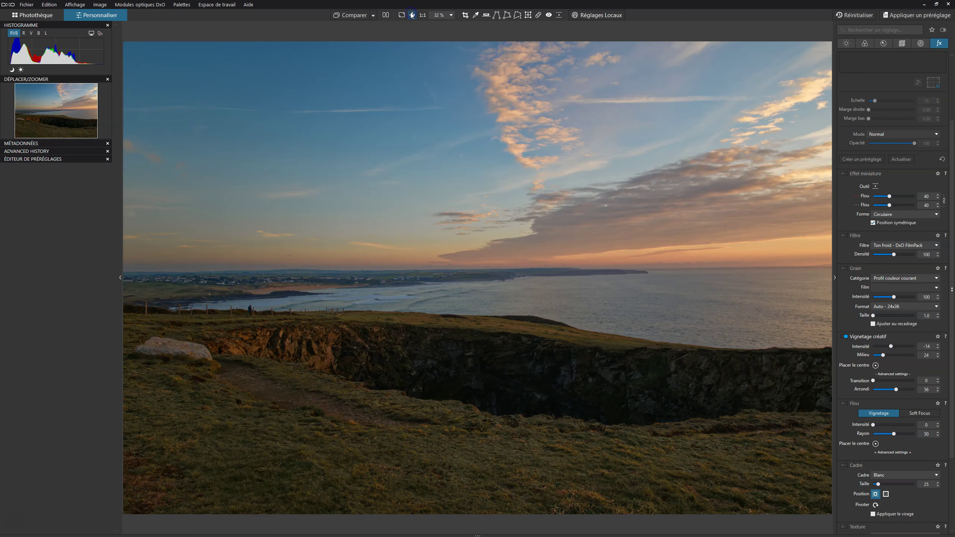
{"action": "left_click", "coordinate": [421, 20]}
{"action": "left_click", "coordinate": [570, 176]}
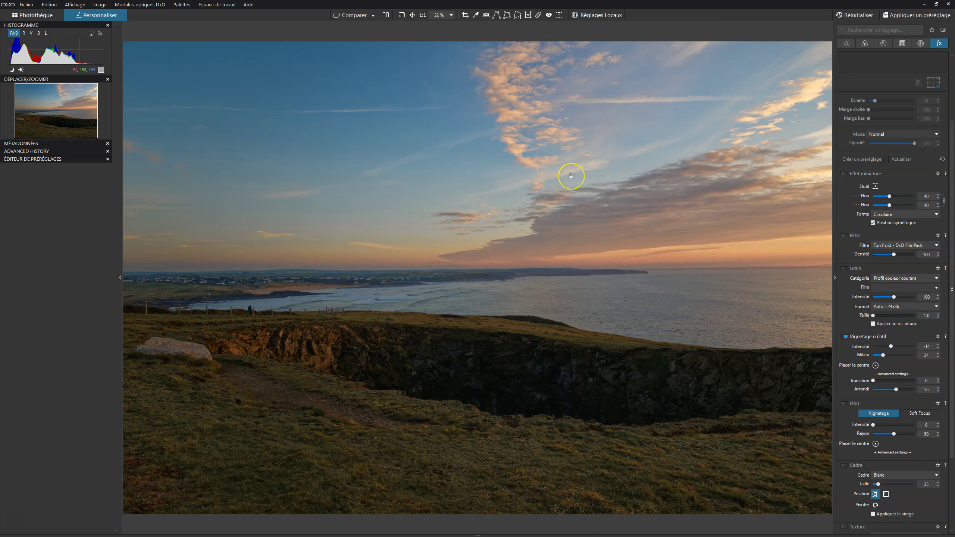